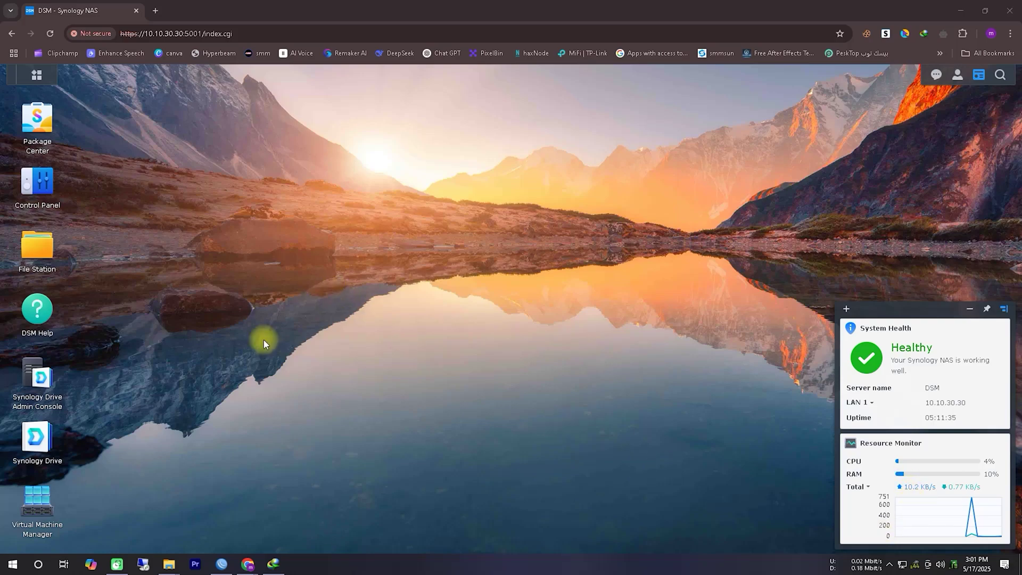
Launch Virtual Machine Manager and go from the Virtual Machine list to the Image section
left_click(38, 513)
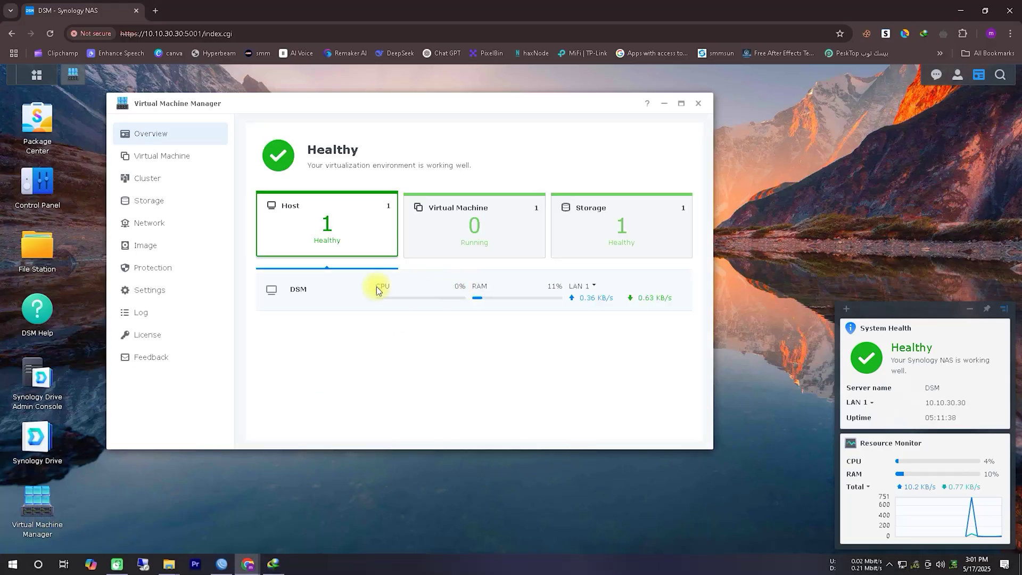
left_click(197, 161)
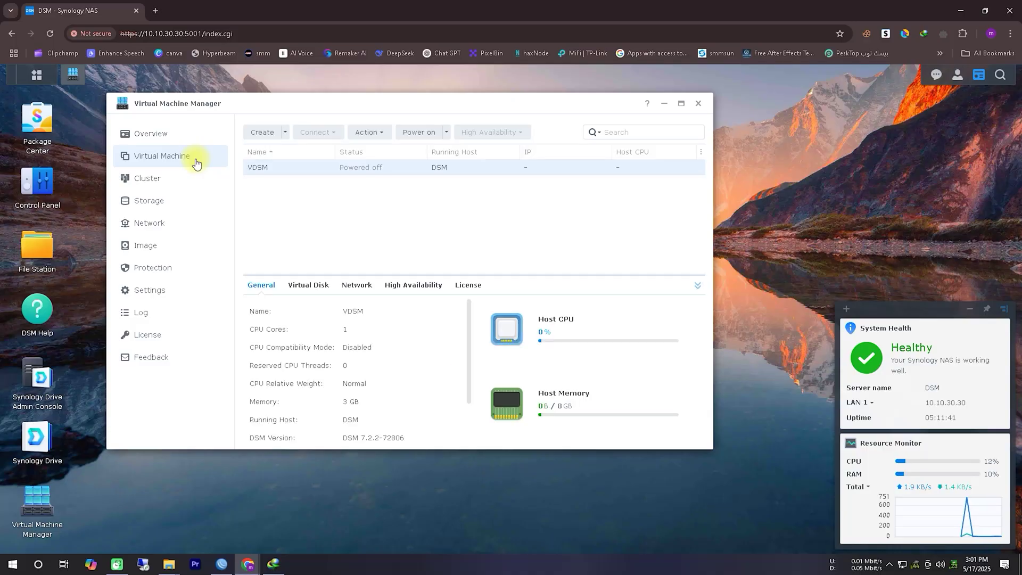
left_click(172, 242)
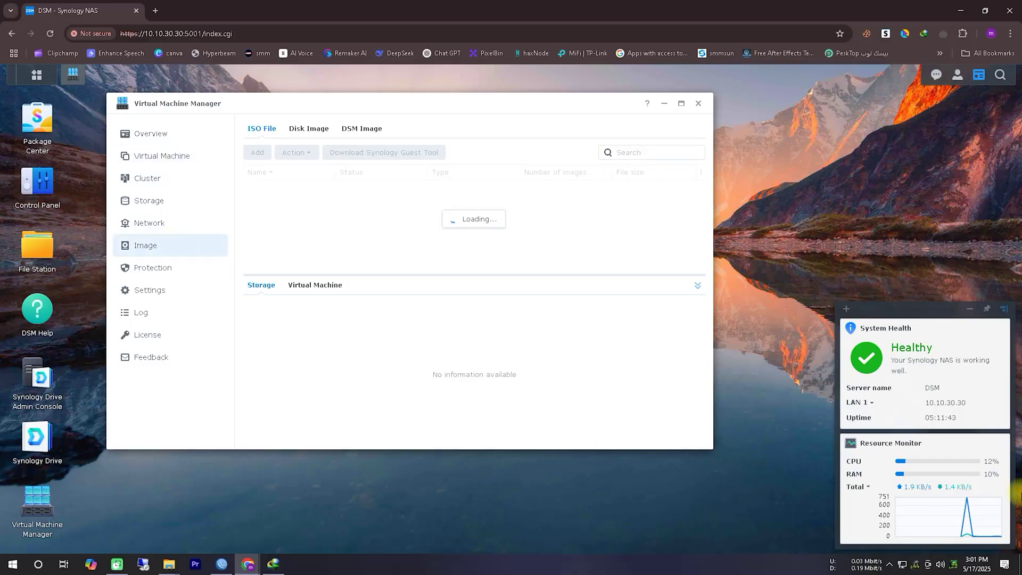
Reposition and resize the Virtual Machine Manager window
left_click(907, 543)
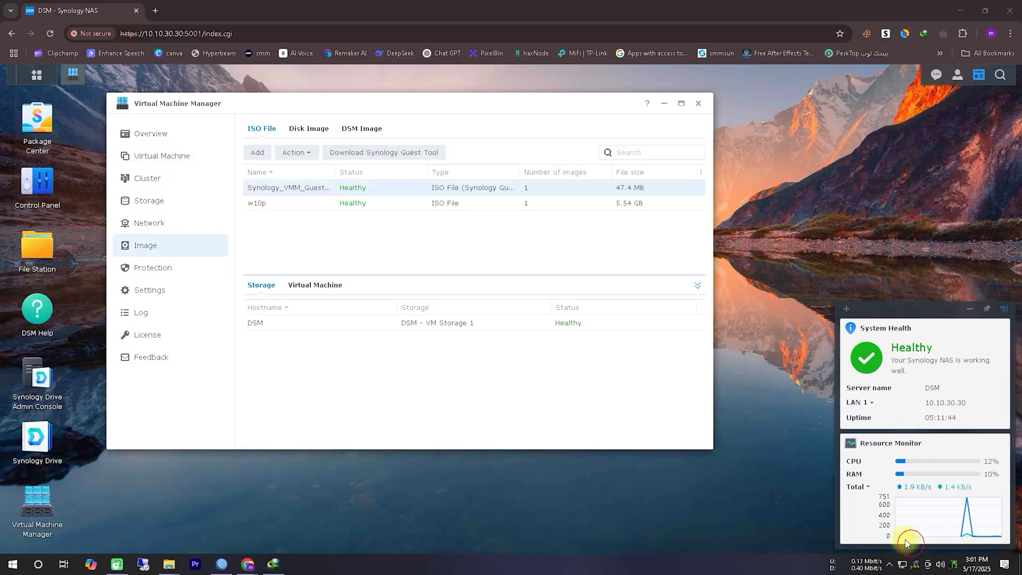
mouse_move(238, 226)
left_mouse_down()
mouse_move(305, 224)
mouse_move(235, 186)
left_mouse_up()
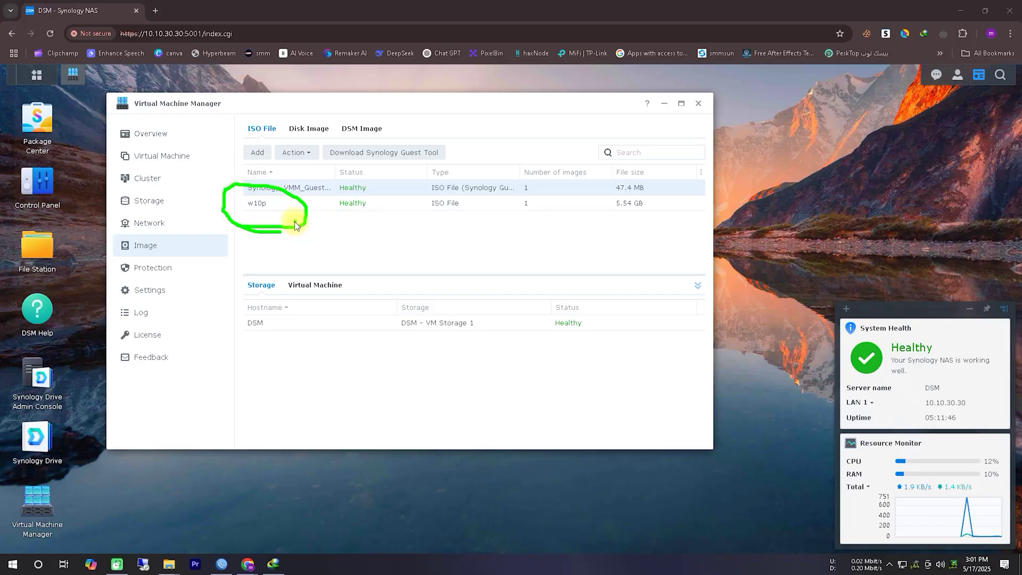
left_click_drag(295, 226, 396, 226)
Confirm the w10p ISO is already in the library without uploading, then return to the VM list
left_click(257, 153)
left_click(281, 209)
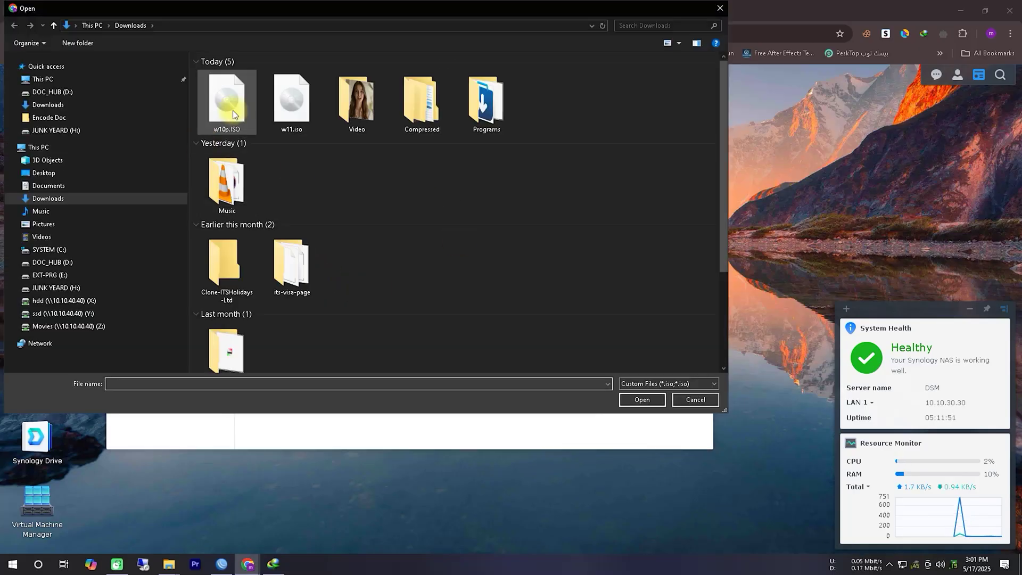
left_click(232, 110)
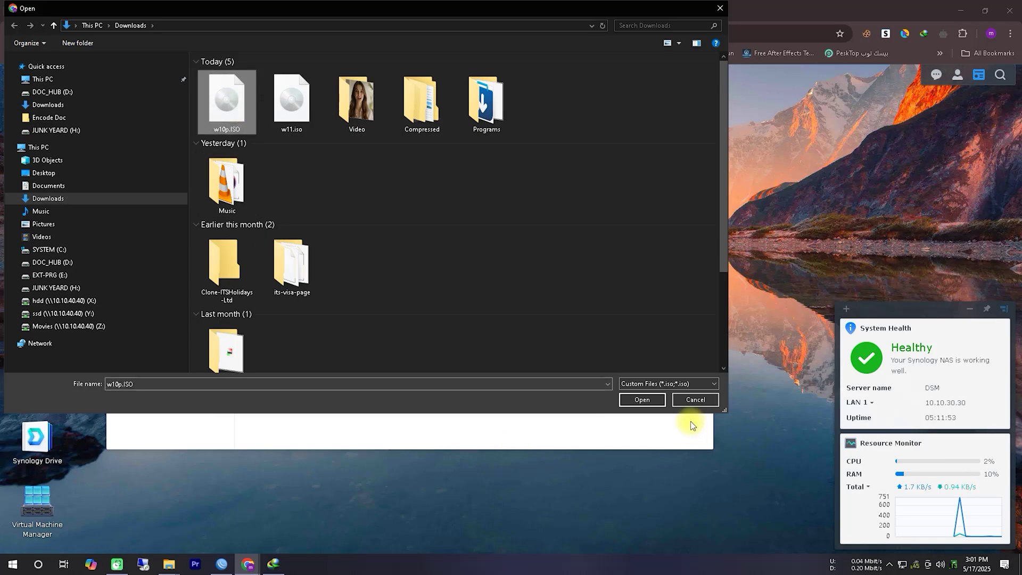
left_click(692, 399)
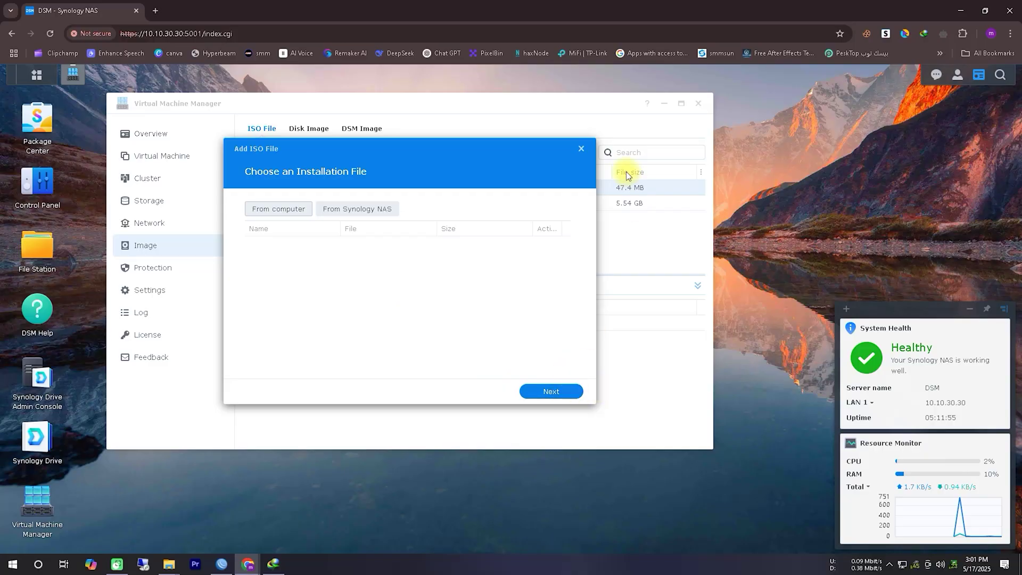
left_click(581, 150)
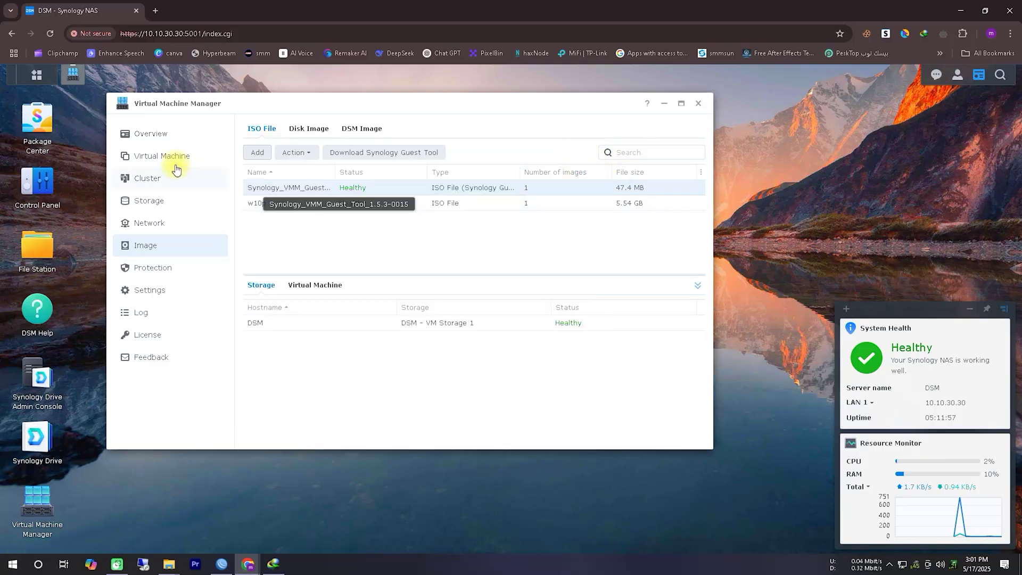
left_click(150, 157)
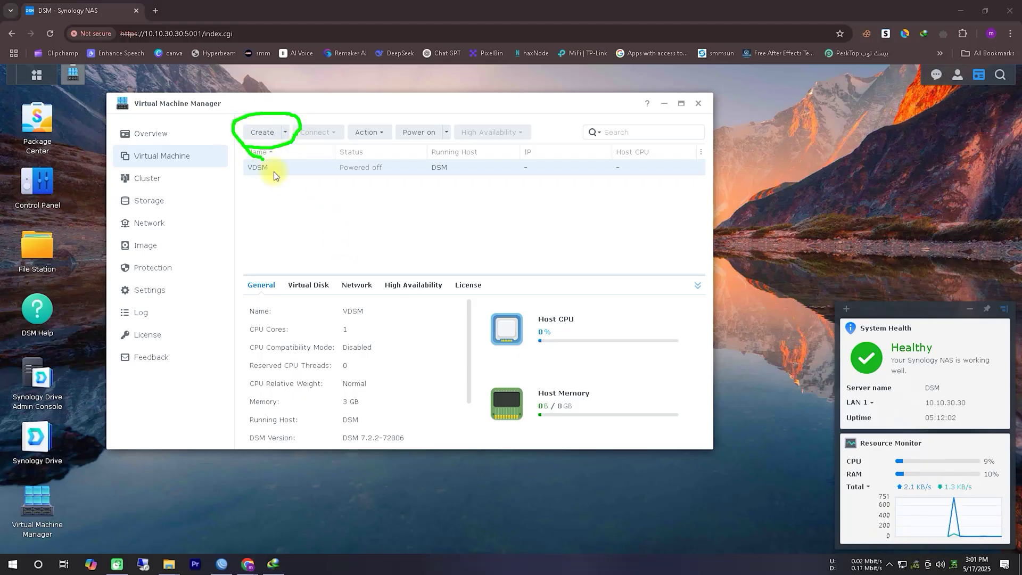
Create a Microsoft Windows VM on DSM storage with 4 CPUs and 4 GB memory
left_click(253, 132)
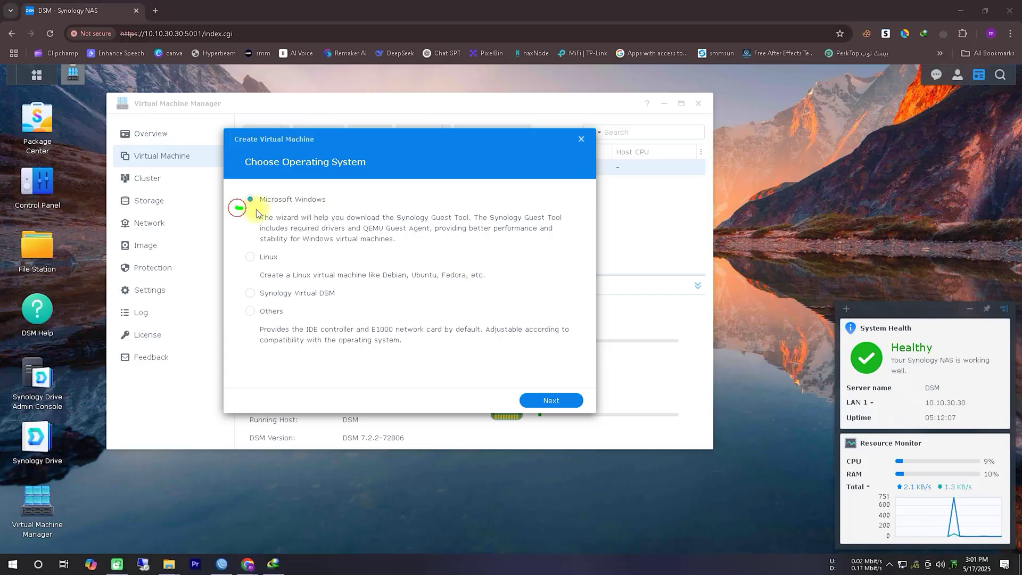
left_click(575, 402)
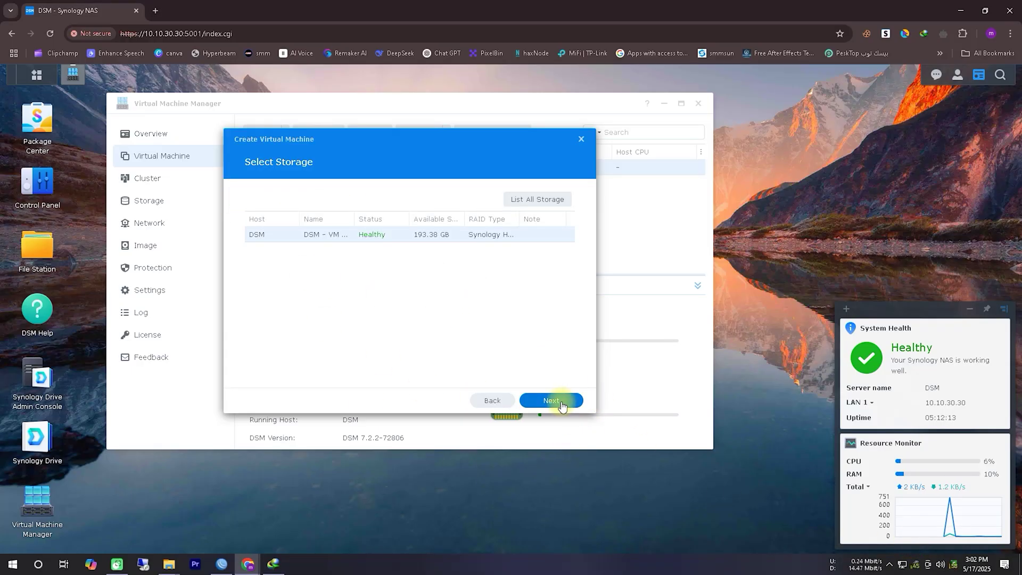
left_click(559, 401)
left_click(402, 199)
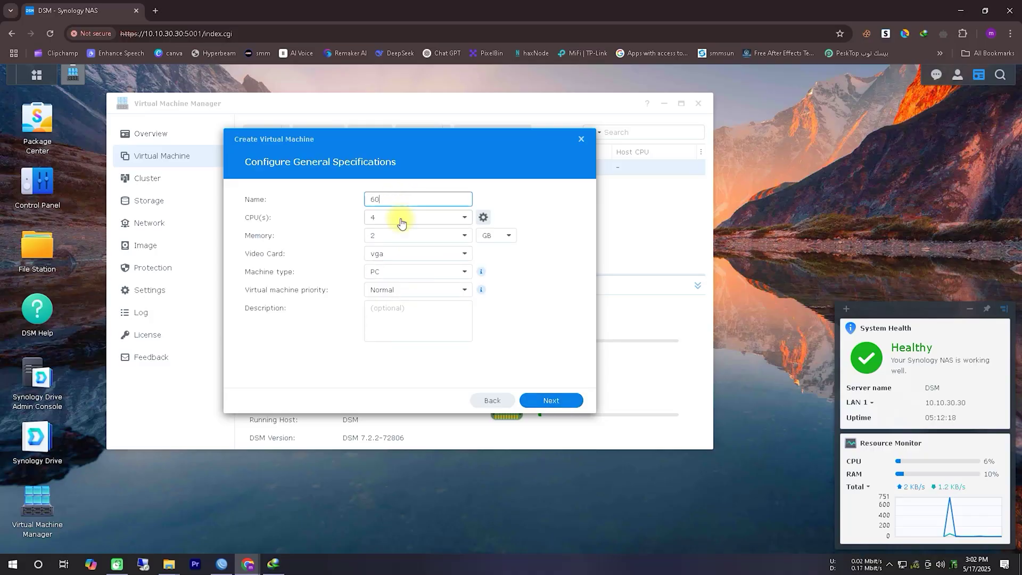
left_click(457, 235)
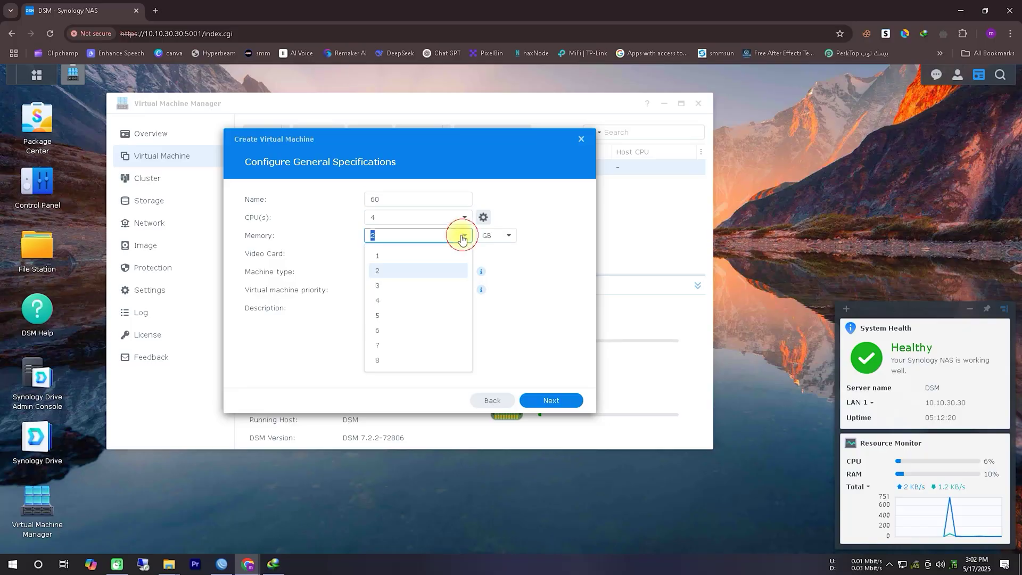
left_click(401, 302)
left_click(555, 401)
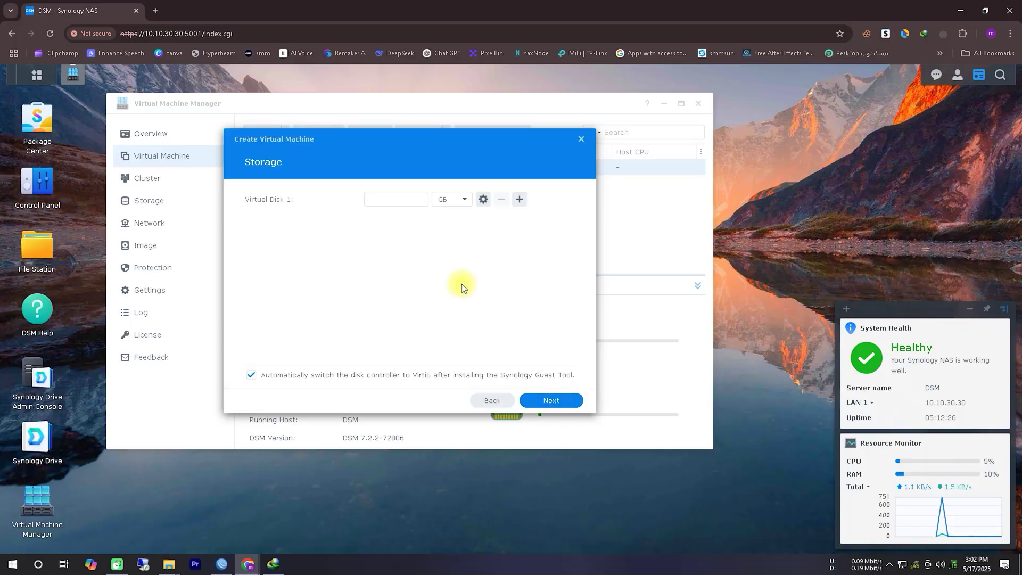
Rename the VM to W10, give Virtual Disk 1 60 GB, and keep the default network
left_click(400, 197)
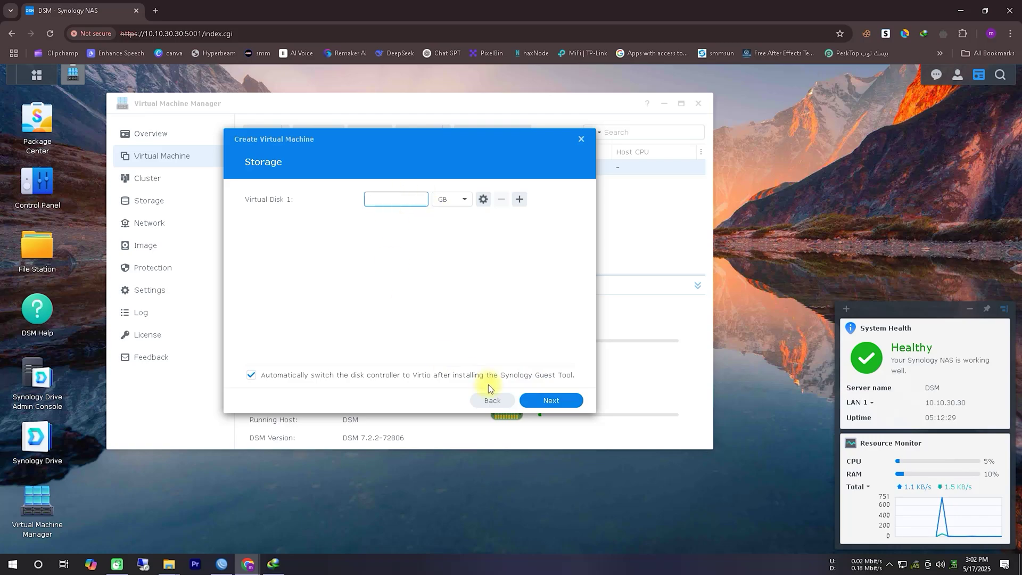
left_click(490, 402)
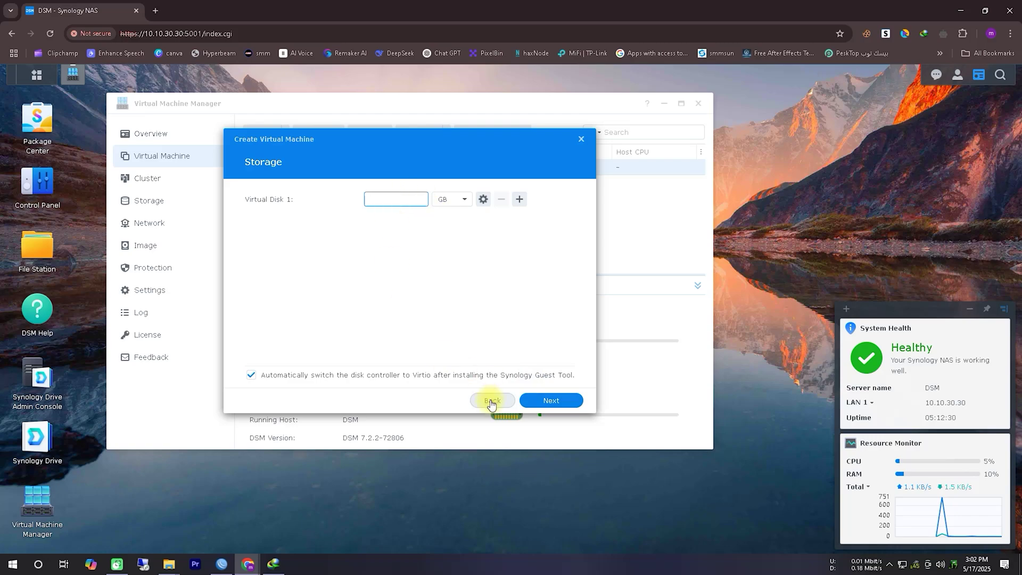
double_click(379, 199)
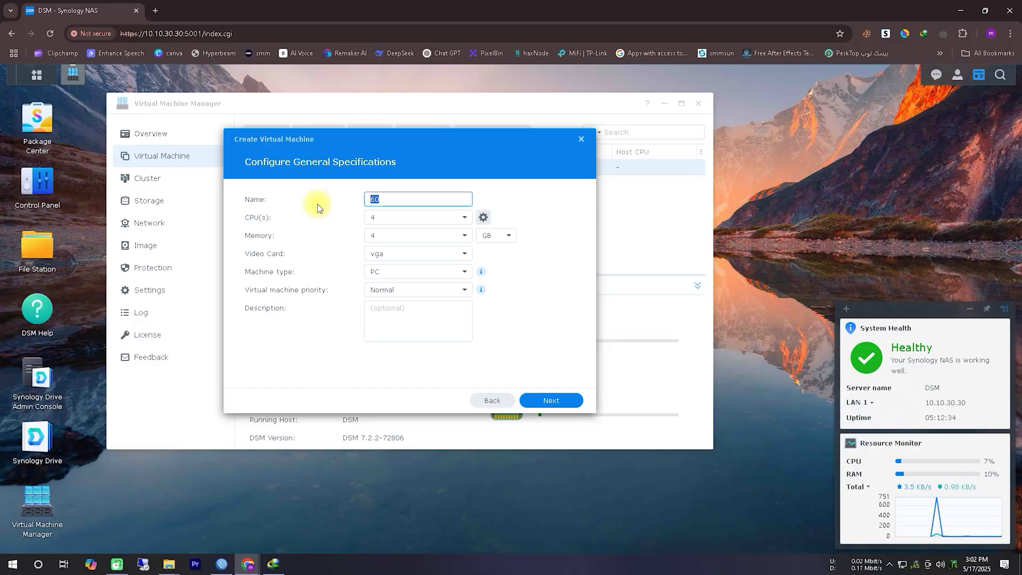
type("W10")
left_click(548, 402)
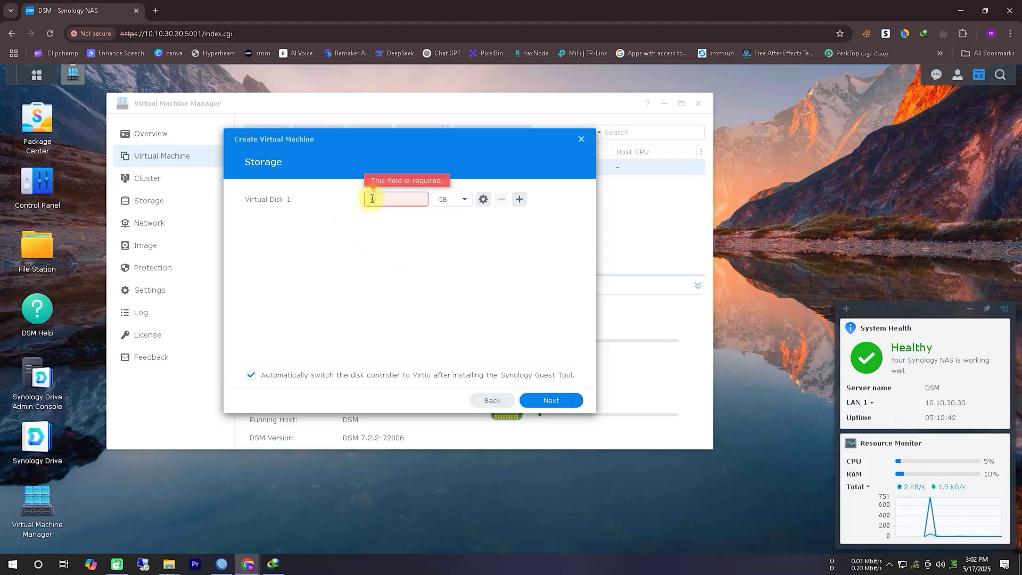
left_click(557, 404)
left_click(558, 405)
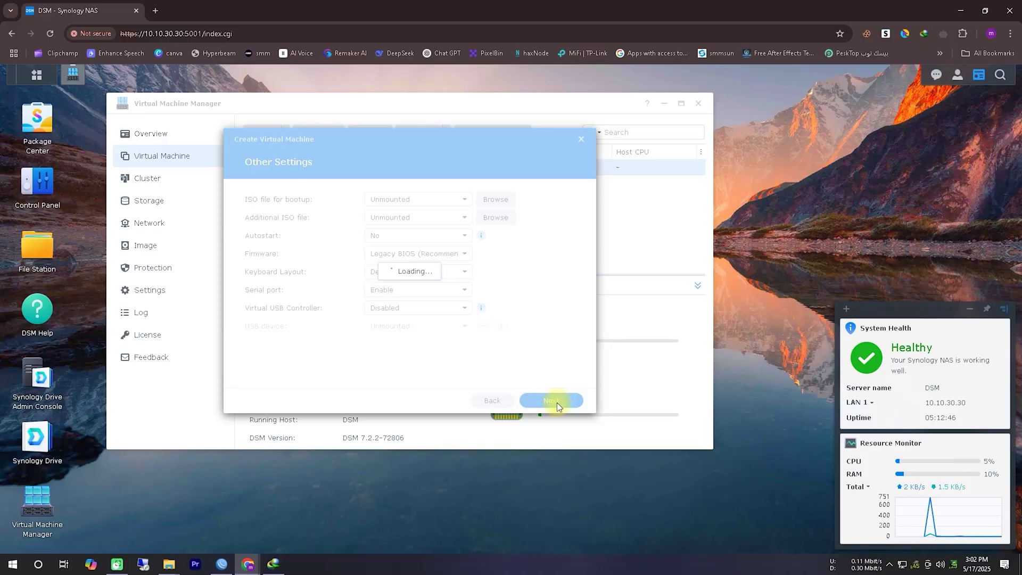
Boot W10 from the w10p ISO, allow a local user power control, and power on after creation
left_click(462, 200)
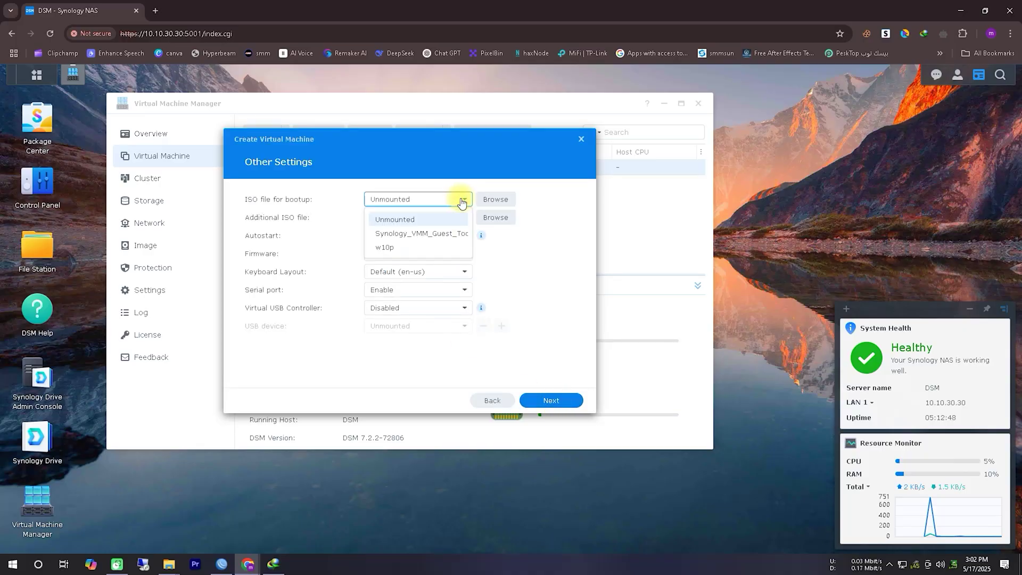
left_click(399, 247)
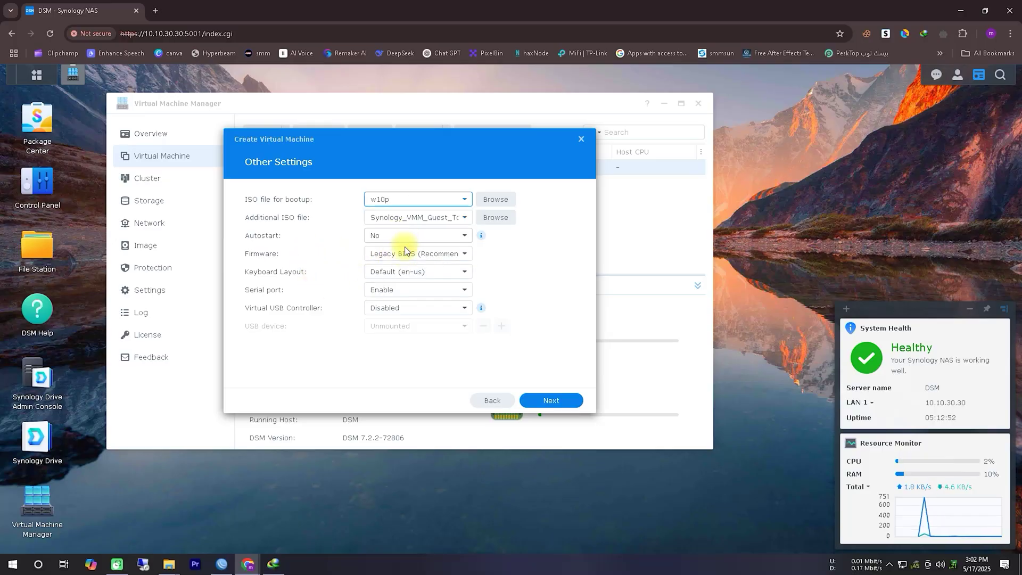
left_click(566, 402)
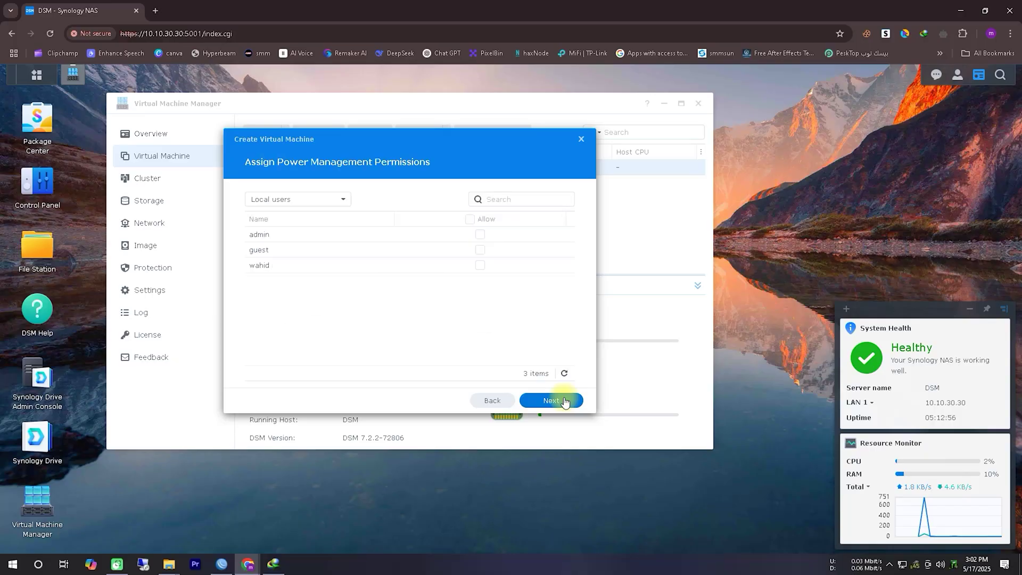
left_click(479, 265)
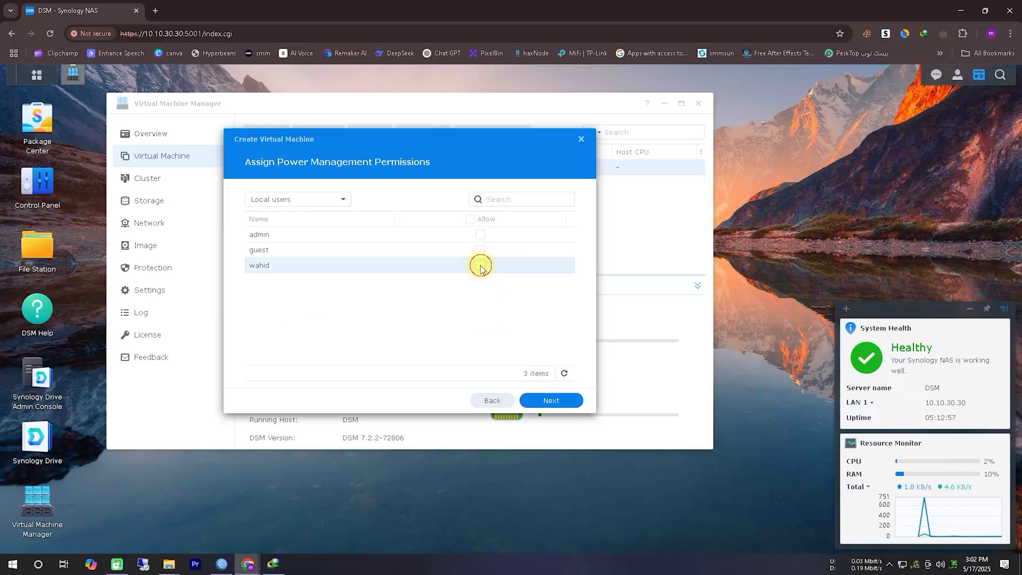
left_click(562, 407)
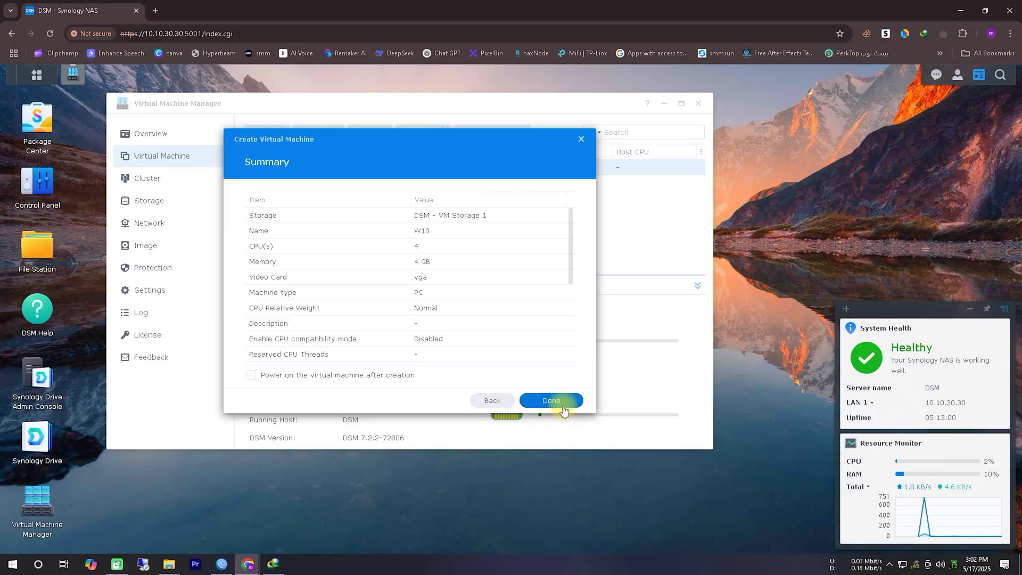
left_click(354, 375)
left_click(539, 405)
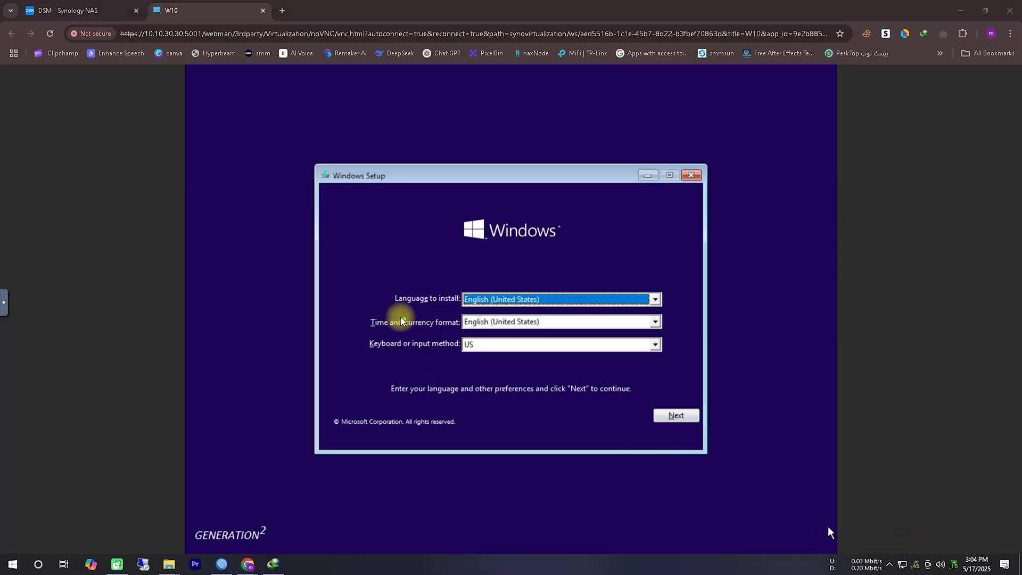
Keep English (United States) language and time format with the US keyboard, and continue
left_click_drag(390, 309, 454, 308)
left_click_drag(370, 333, 455, 334)
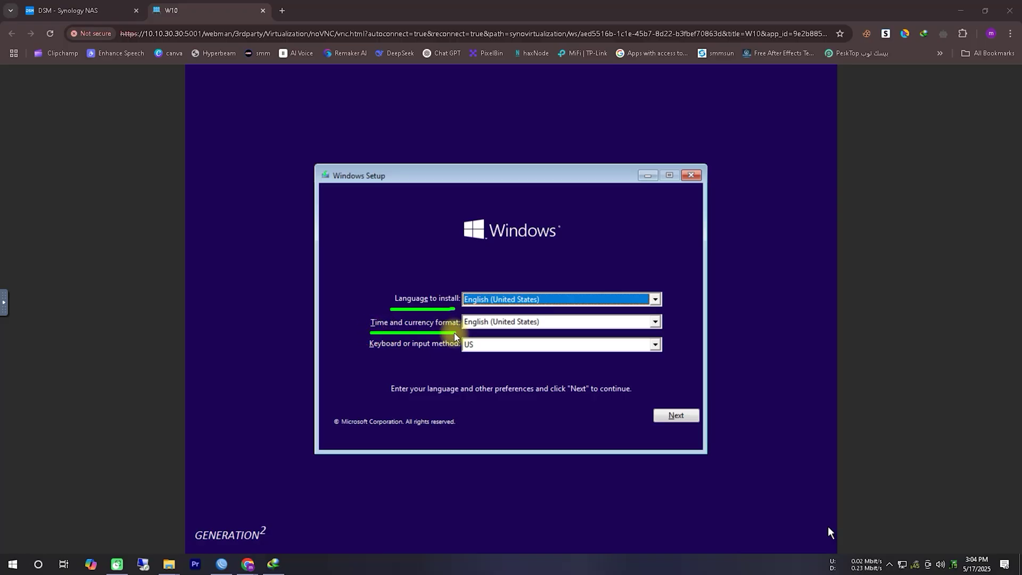
left_click_drag(366, 355, 447, 356)
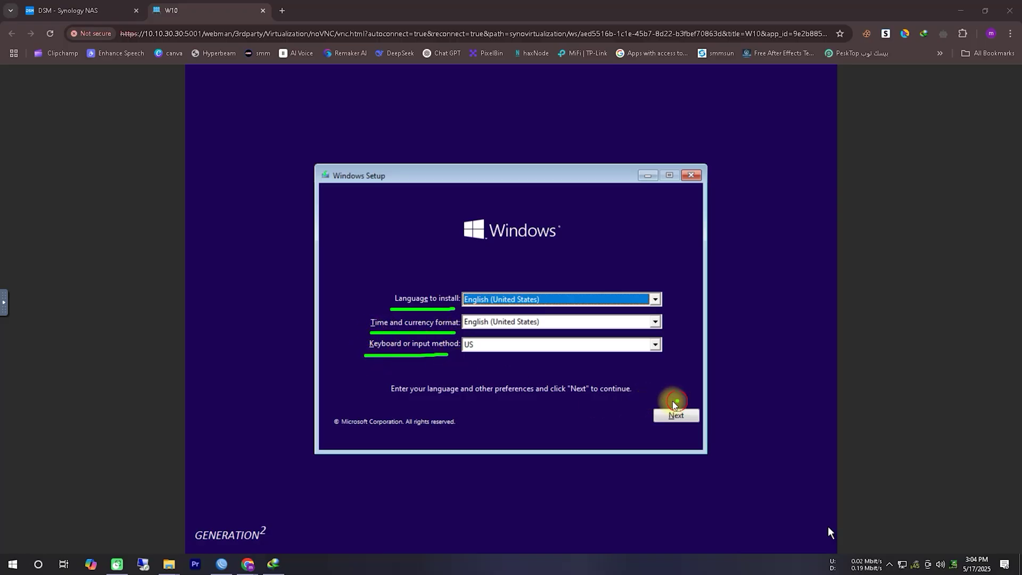
mouse_move(678, 400)
left_mouse_down()
mouse_move(649, 420)
mouse_move(707, 417)
mouse_move(665, 414)
left_mouse_up()
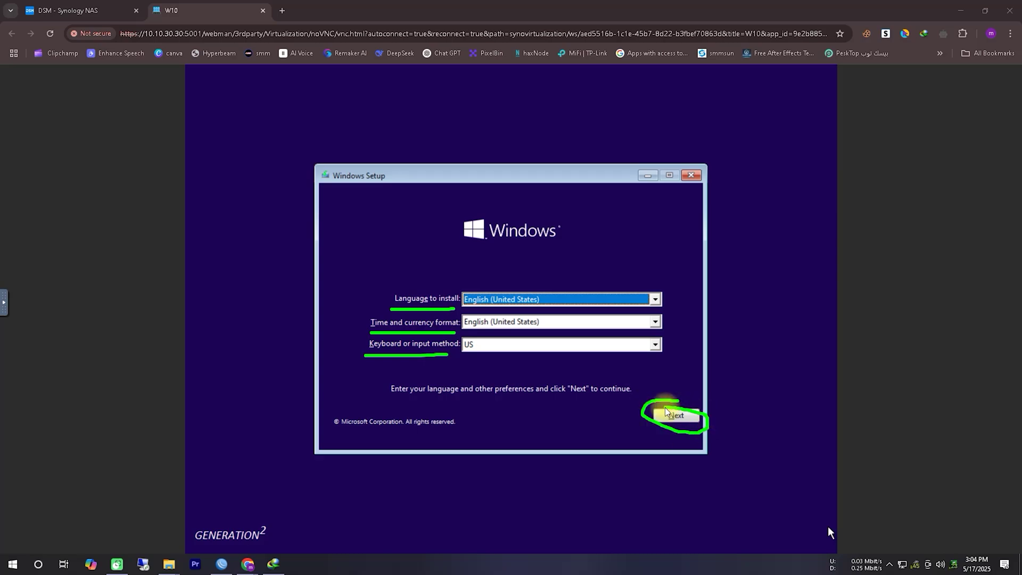
key("Escape")
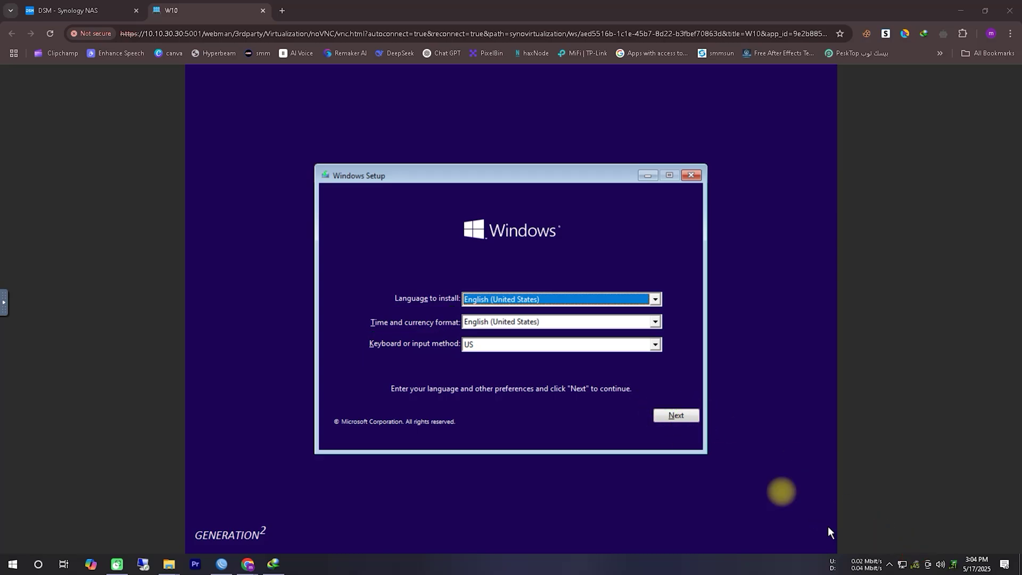
left_click(676, 415)
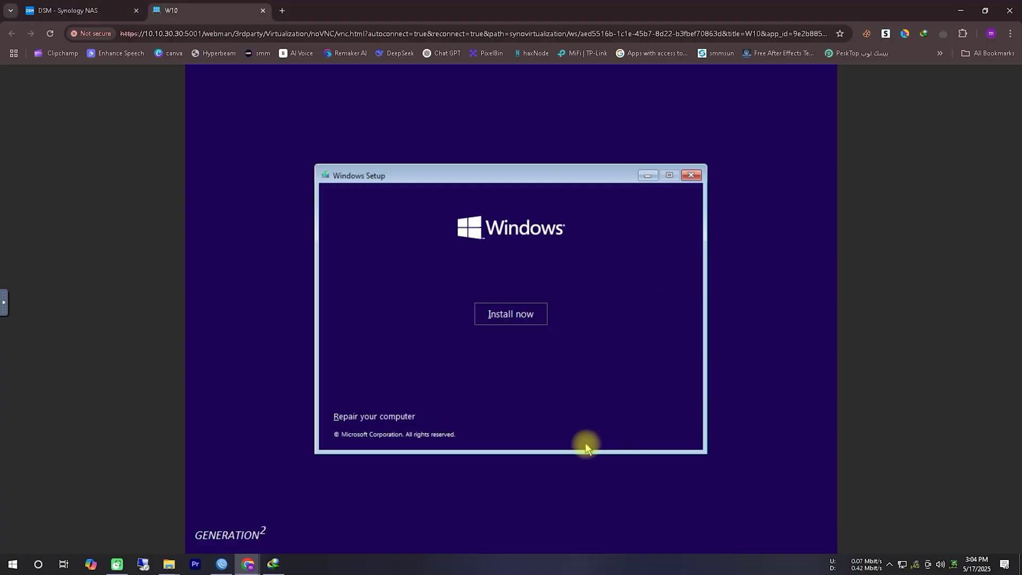
Start Install now, accept the license terms, and choose Custom: Install Windows only
left_click(501, 319)
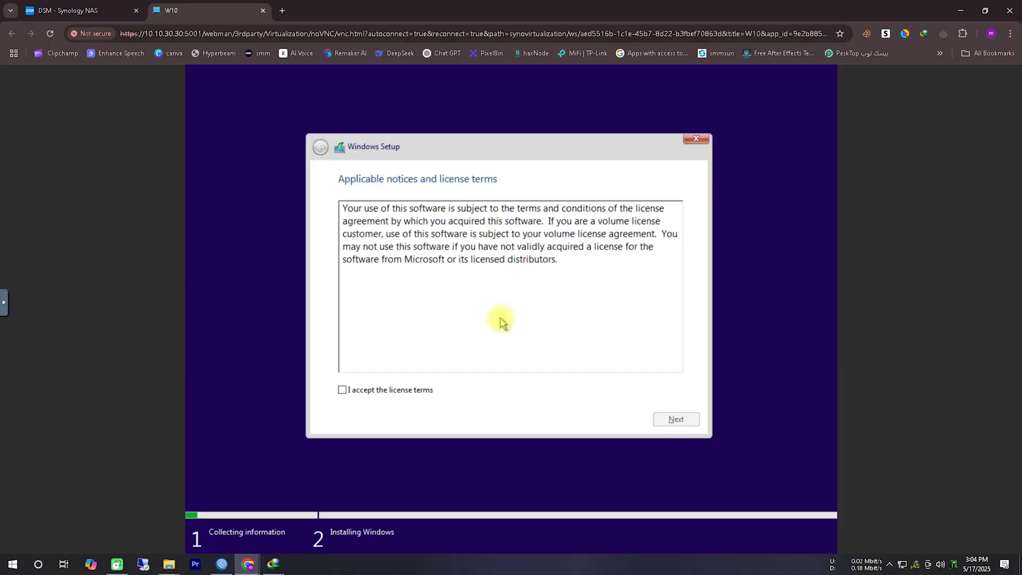
left_click(401, 388)
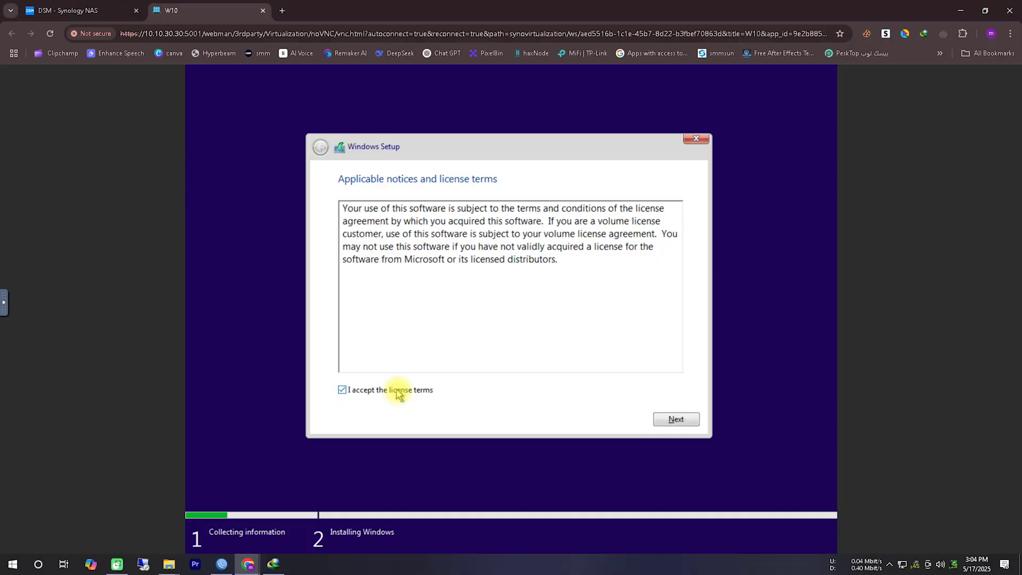
left_click(685, 419)
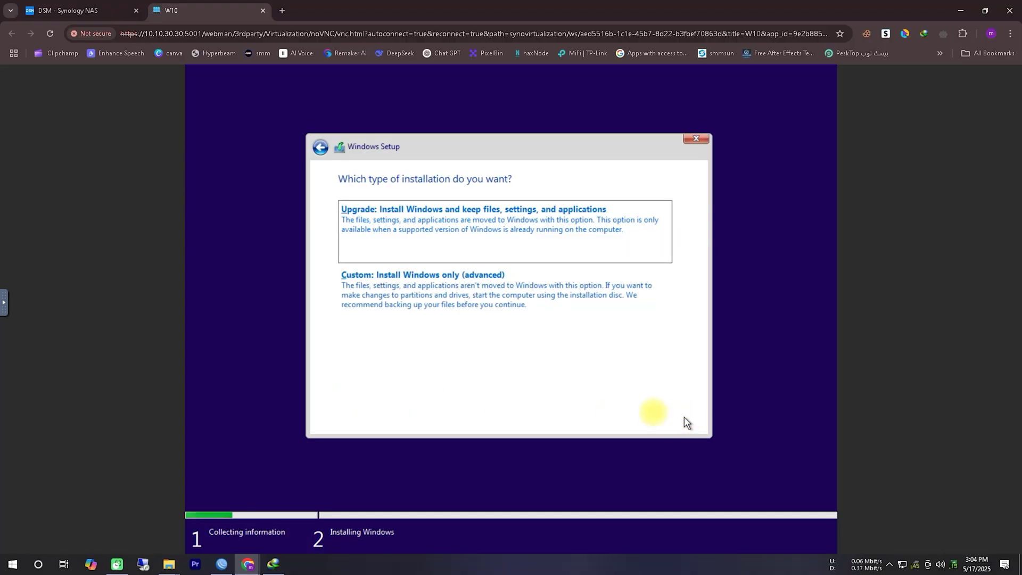
left_click(473, 295)
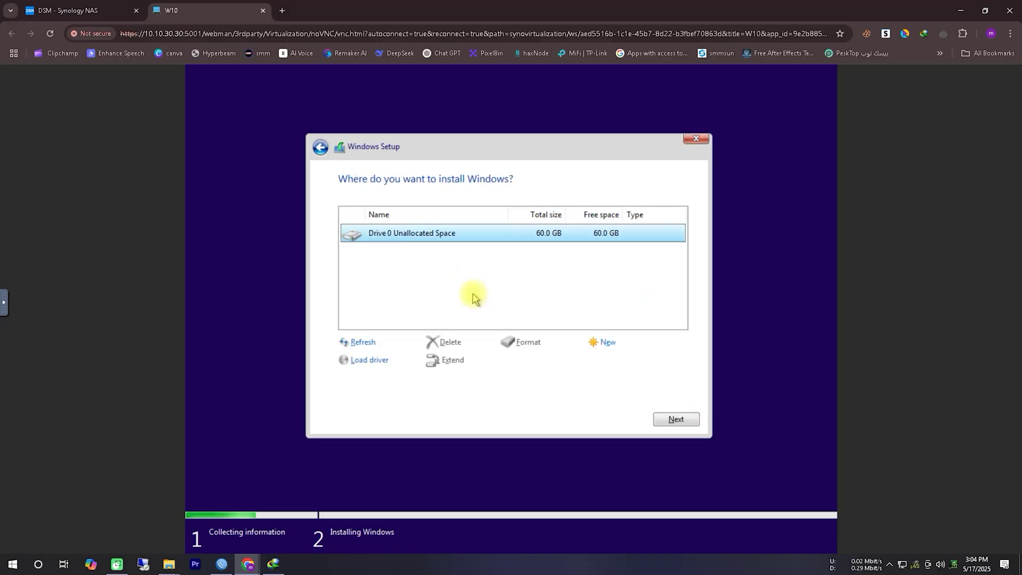
Install Windows onto Drive 0's 60.0 GB unallocated space
left_click(684, 420)
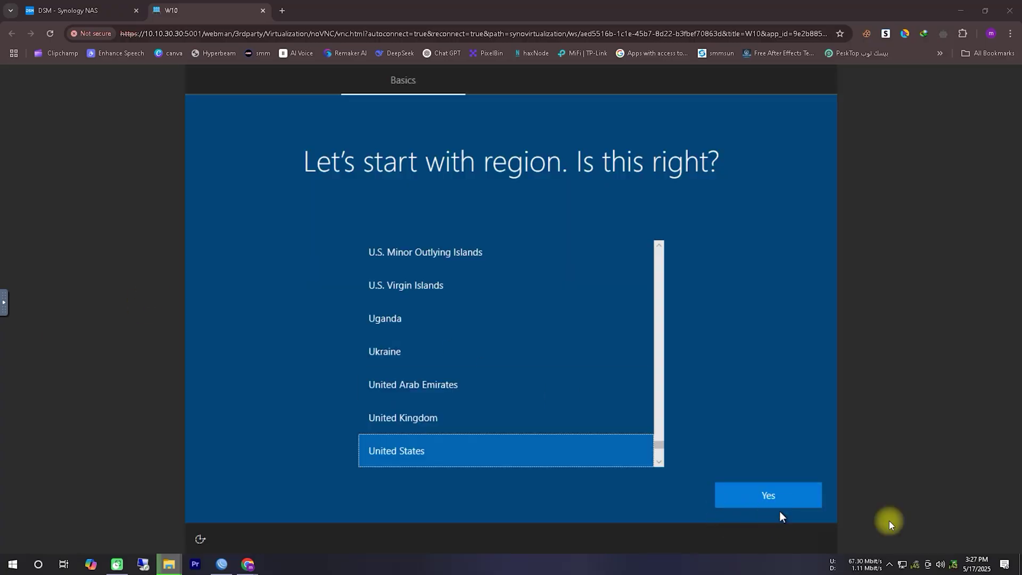
Confirm United States as region and US as keyboard, skipping a second layout
mouse_move(346, 470)
left_mouse_down()
mouse_move(463, 463)
mouse_move(337, 463)
mouse_move(405, 472)
left_mouse_up()
mouse_move(780, 472)
left_mouse_down()
mouse_move(736, 506)
mouse_move(793, 471)
left_mouse_up()
left_click(771, 494)
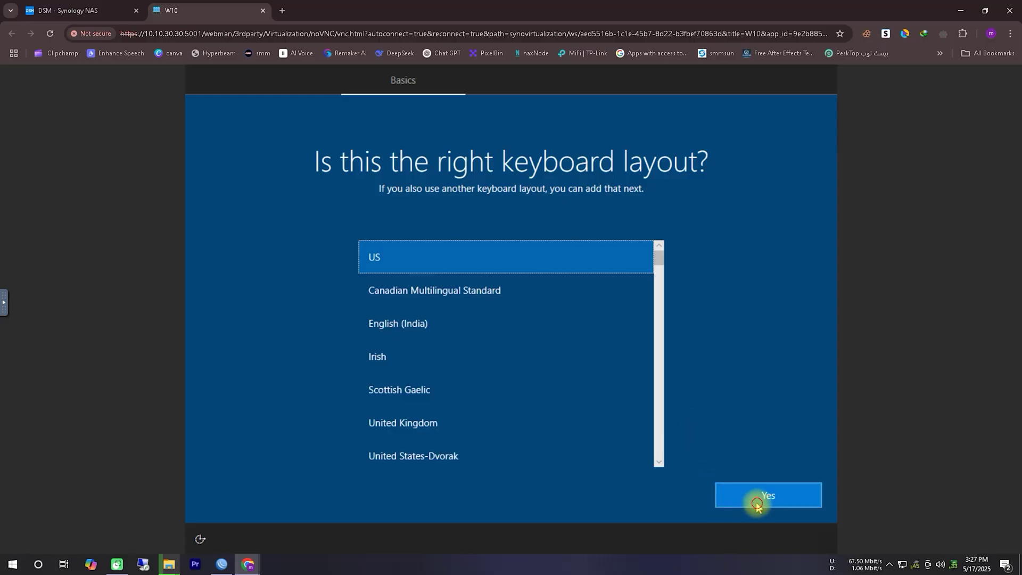
left_click(757, 503)
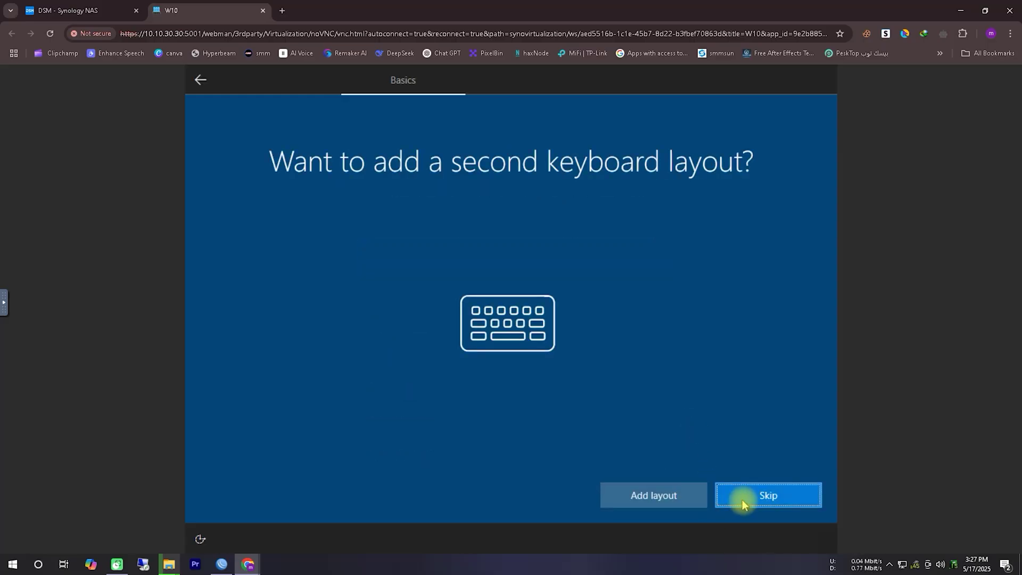
left_click(742, 501)
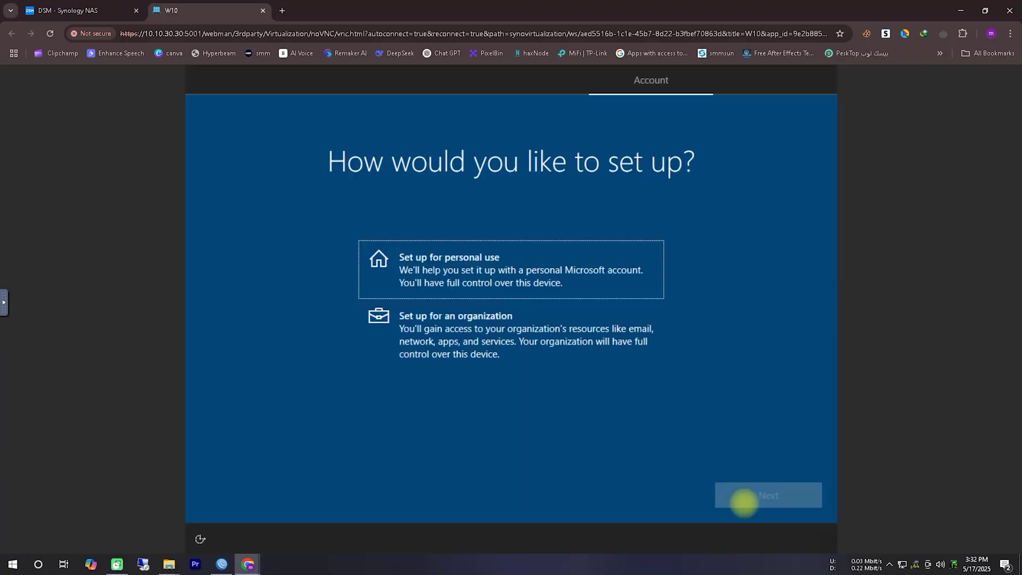
Set up for personal use with an offline local account, entering a user name and password
left_click(755, 502)
left_click(242, 495)
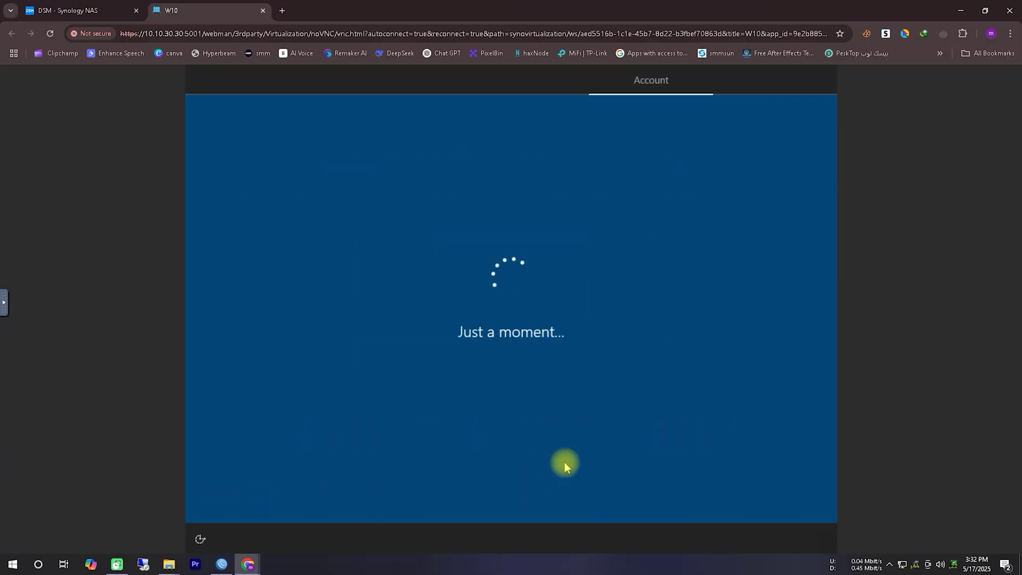
left_click(248, 497)
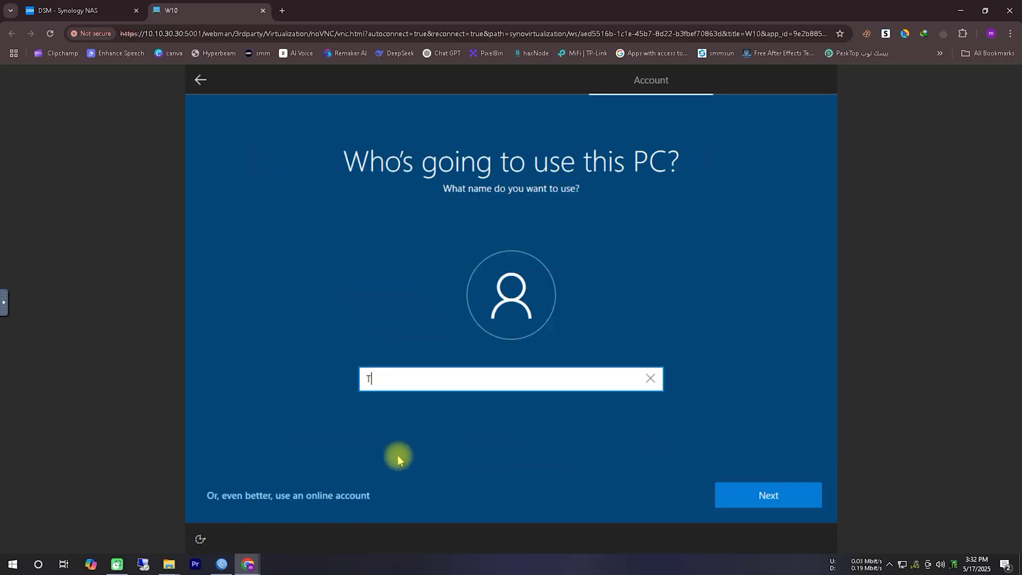
type("Techpassport")
left_click(762, 500)
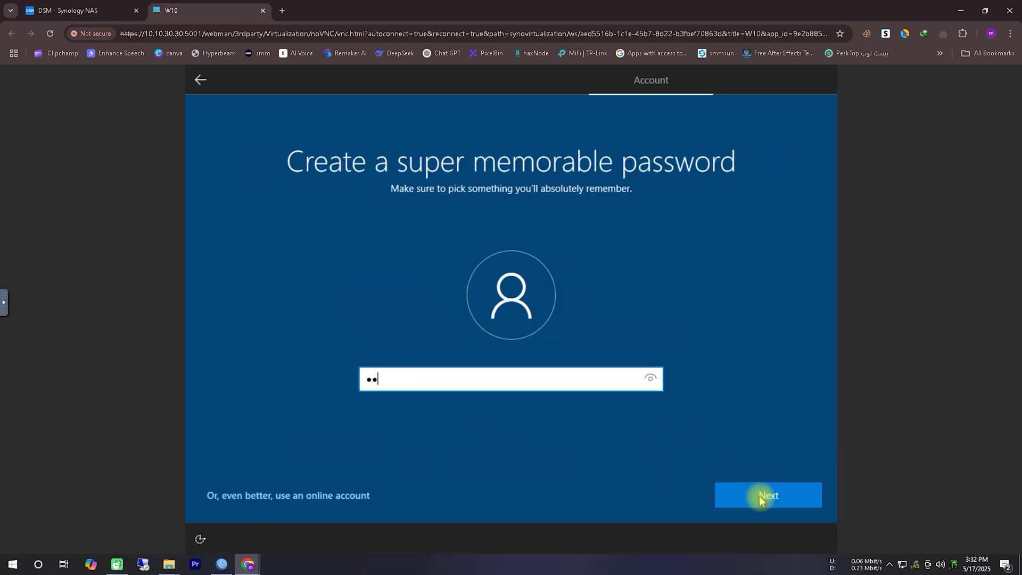
left_click(761, 500)
type("1")
left_click(761, 500)
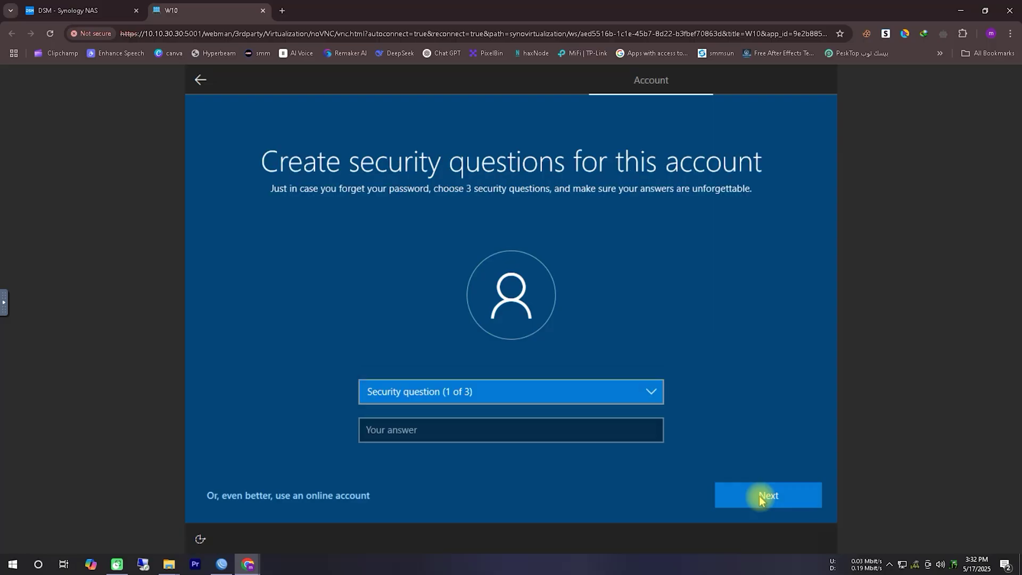
Answer the first two security questions: first pet's name and city of birth
left_click(646, 394)
left_click(585, 406)
left_click(564, 428)
type("tech")
key("Return")
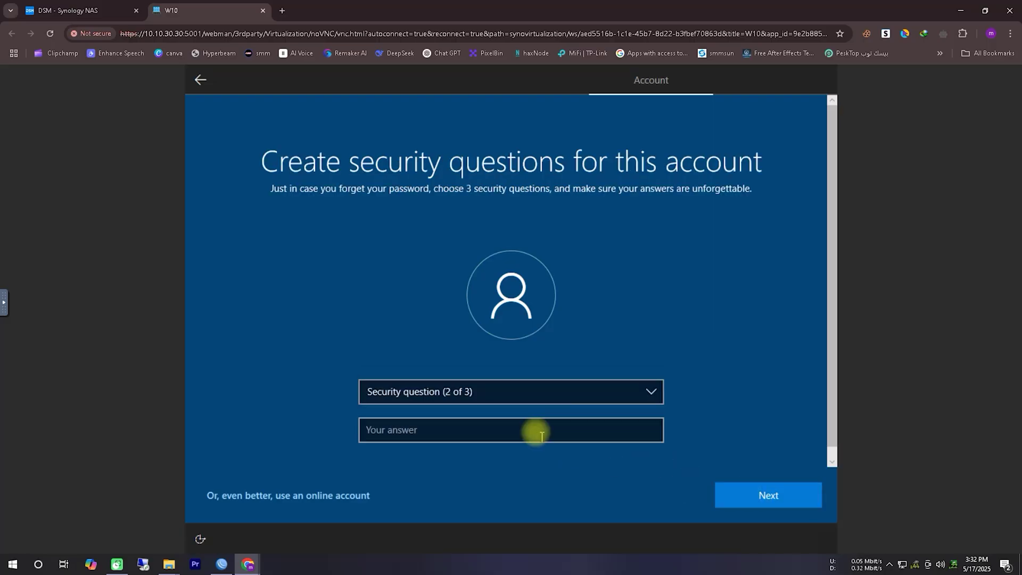
left_click(540, 392)
left_click(543, 401)
left_click(548, 429)
type("pass")
key("Return")
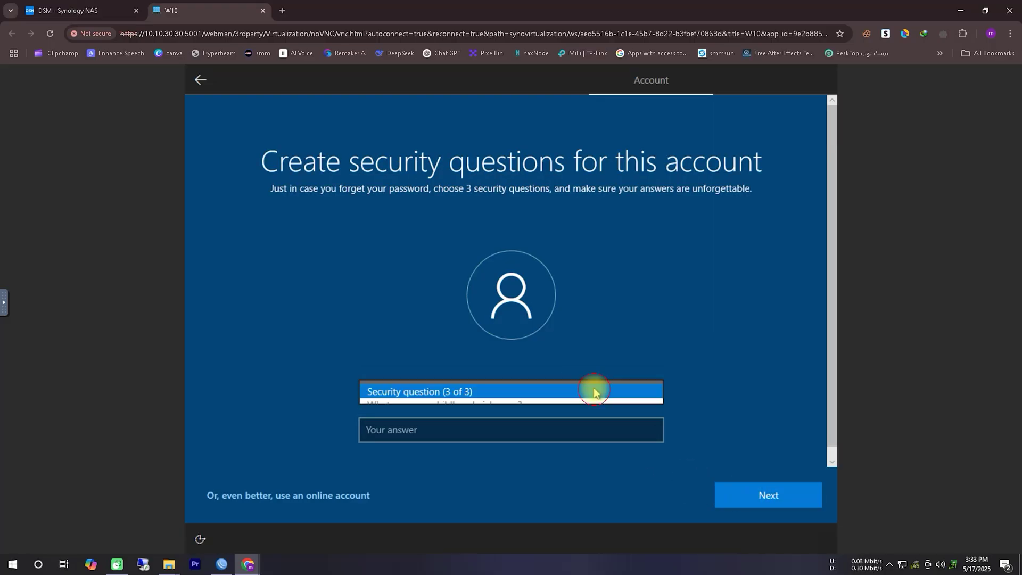
Answer the childhood nickname security question, then accept the Edge and privacy settings
left_click(589, 393)
left_click(511, 341)
left_click(514, 429)
type("poert")
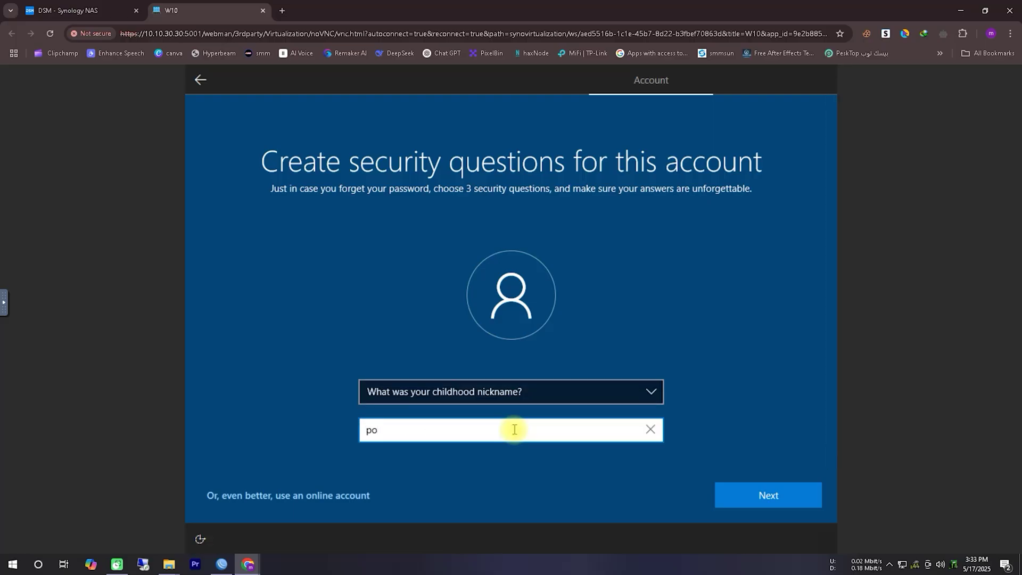
left_click(735, 486)
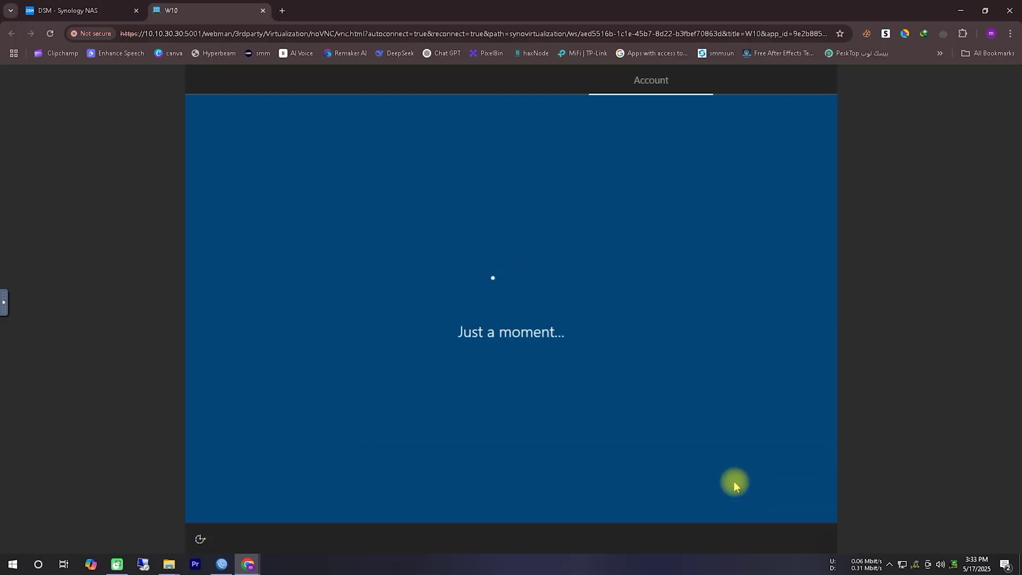
left_click(736, 486)
left_click(772, 497)
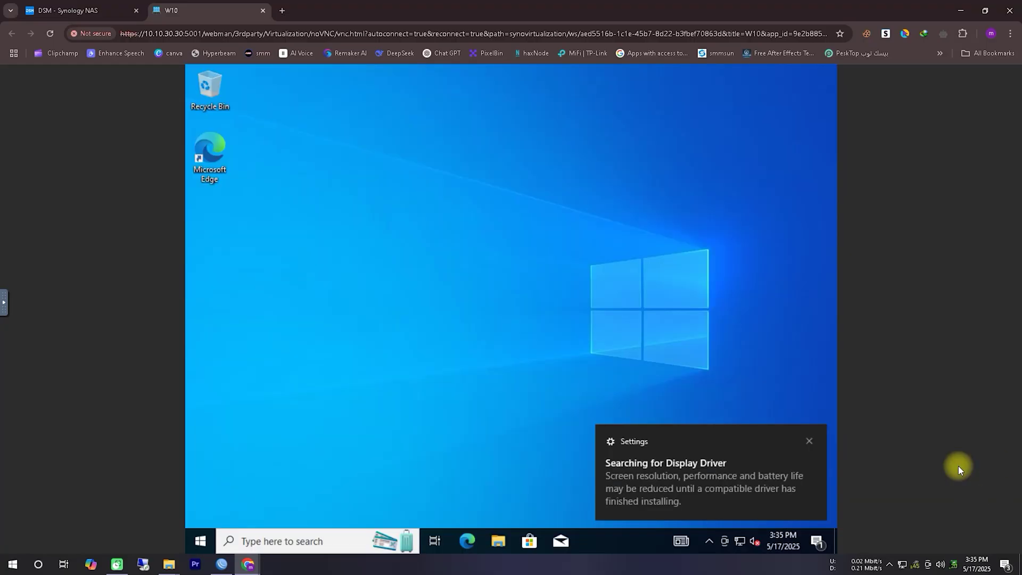
In the VM, open CD Drive (E:) and launch the Synology_VMM_Guest_Tool installer
left_click(809, 441)
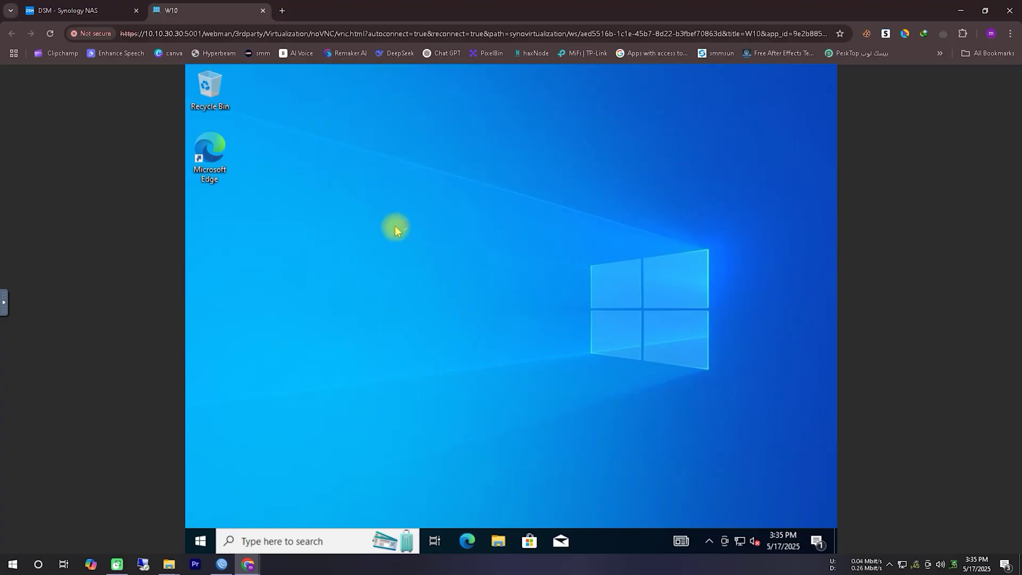
left_click(499, 539)
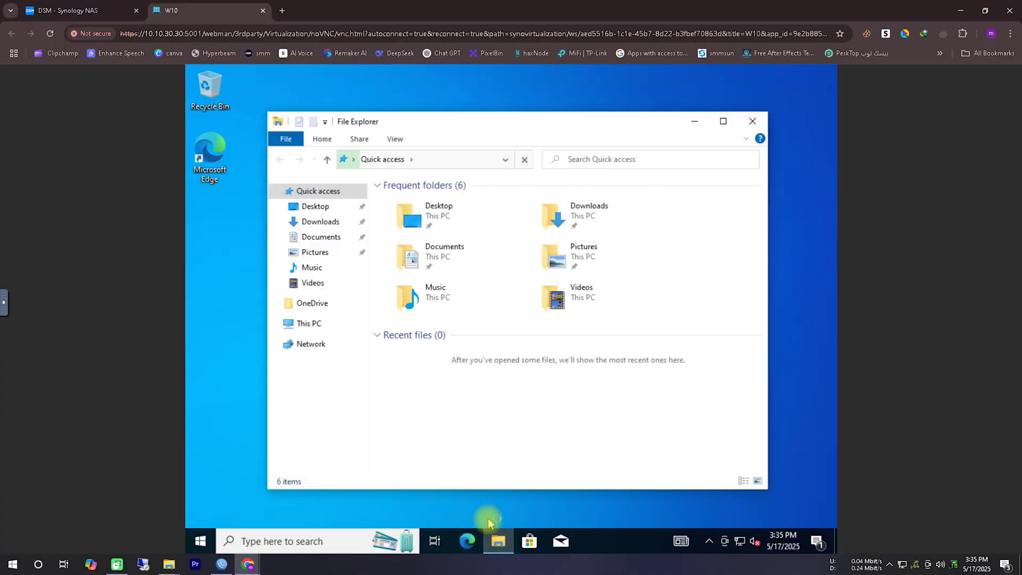
left_click(309, 326)
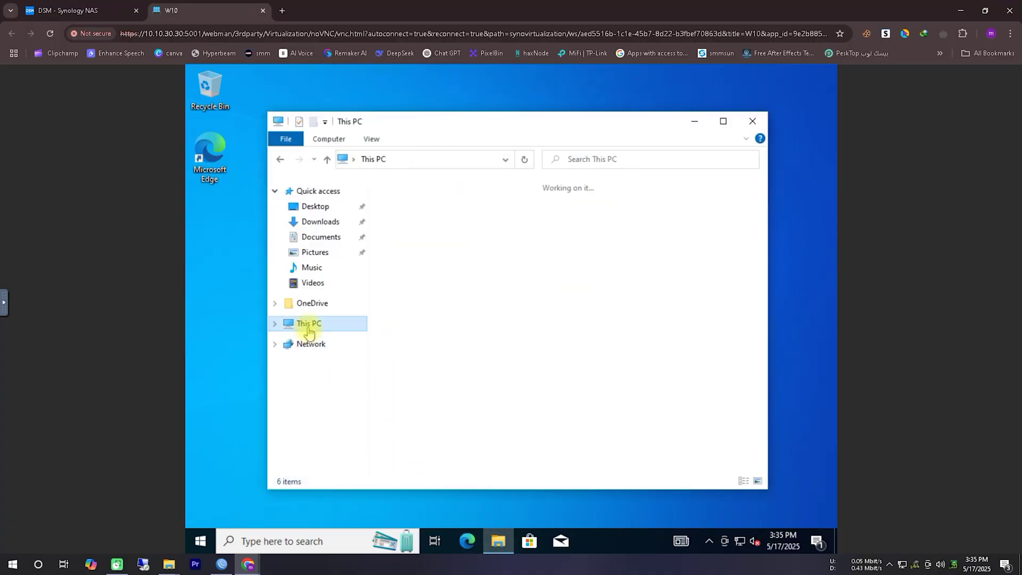
left_click(433, 404)
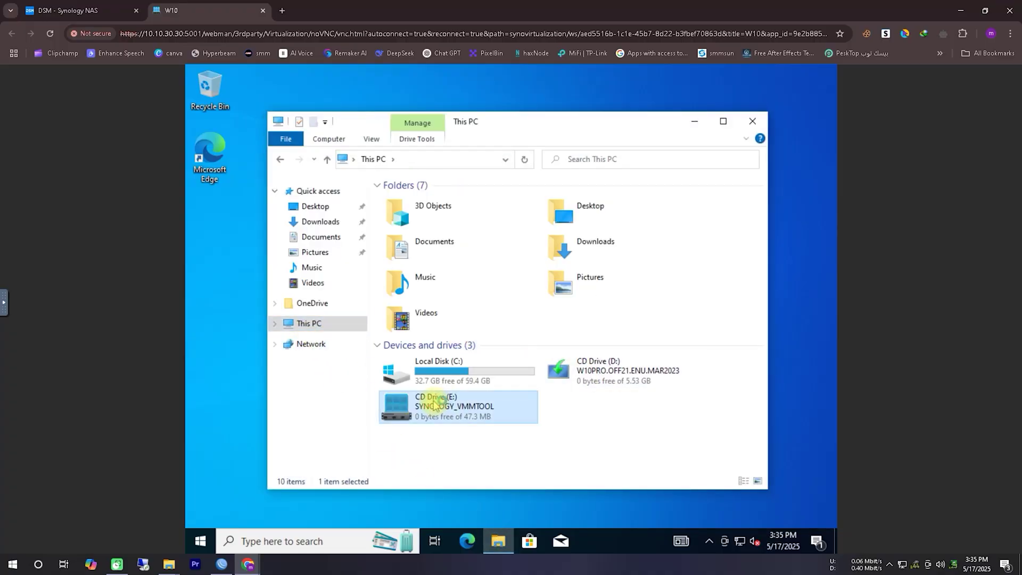
double_click(436, 405)
left_click(463, 229)
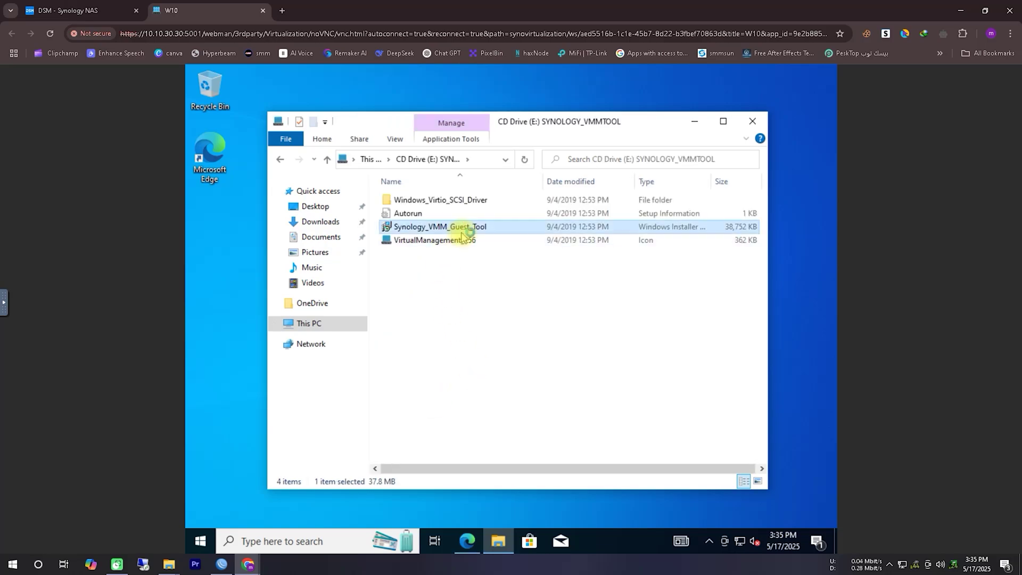
double_click(462, 229)
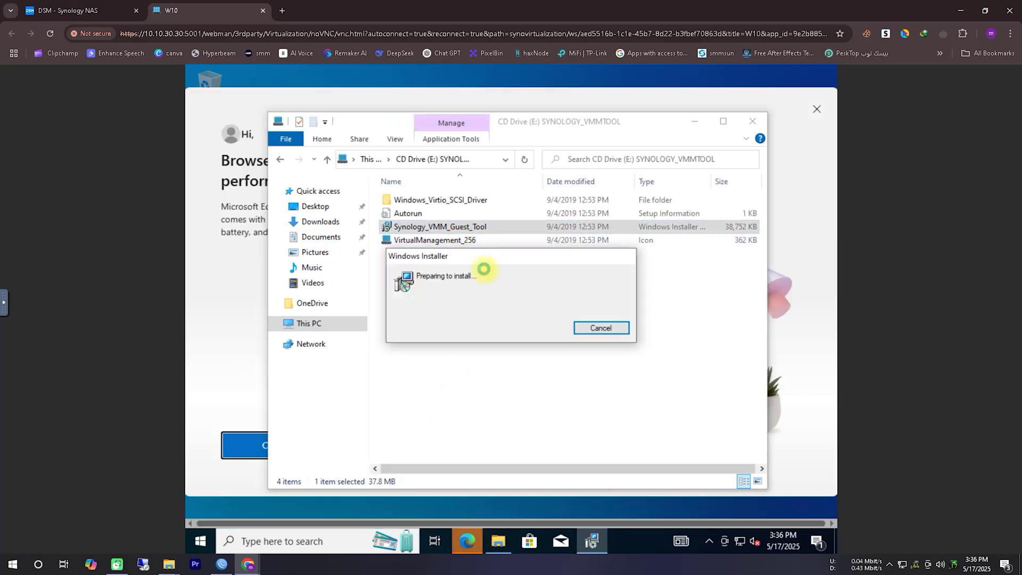
Install the guest tool with the licence accepted and the default folder, approving the UAC prompt
left_click(585, 399)
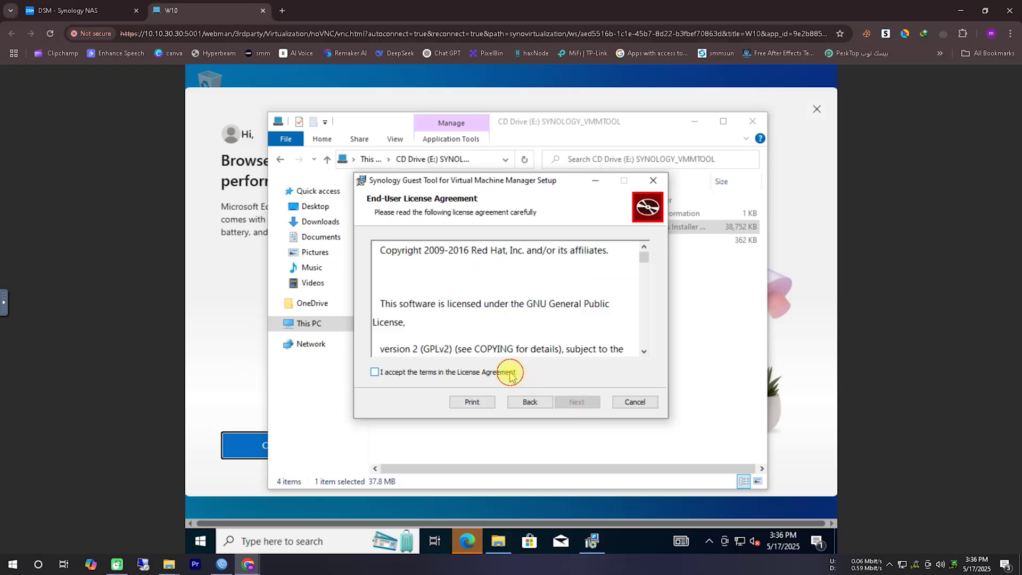
left_click(510, 373)
left_click(571, 399)
left_click(570, 398)
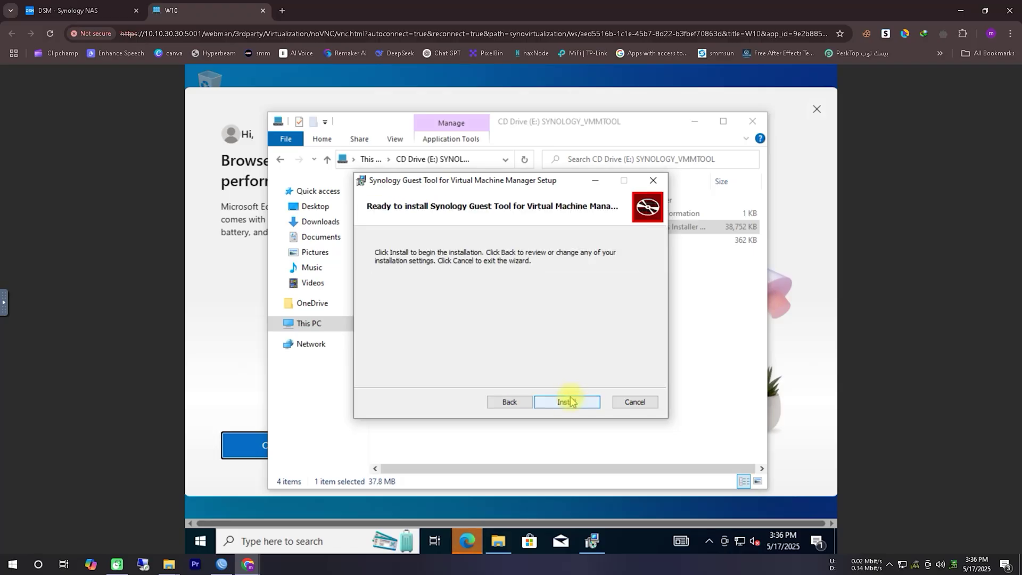
left_click(570, 398)
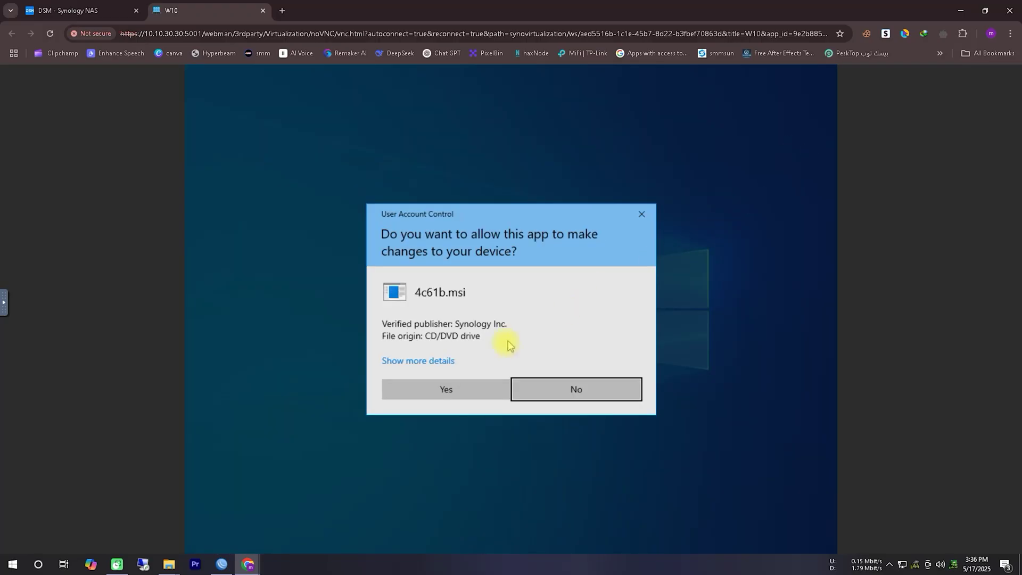
left_click(446, 389)
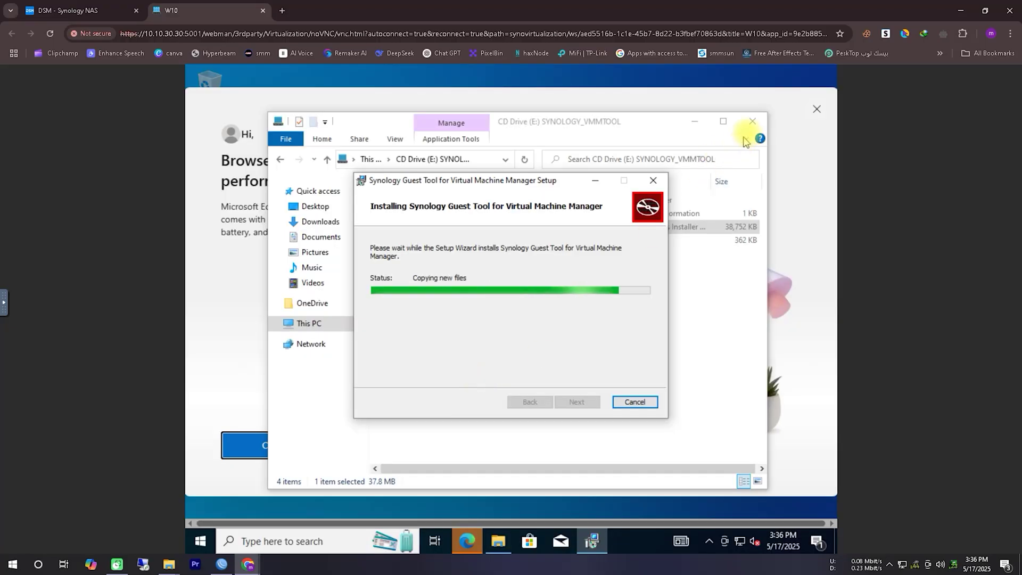
Approve the VirtIO Serial Driver installation and open Display settings from the desktop
left_click(816, 110)
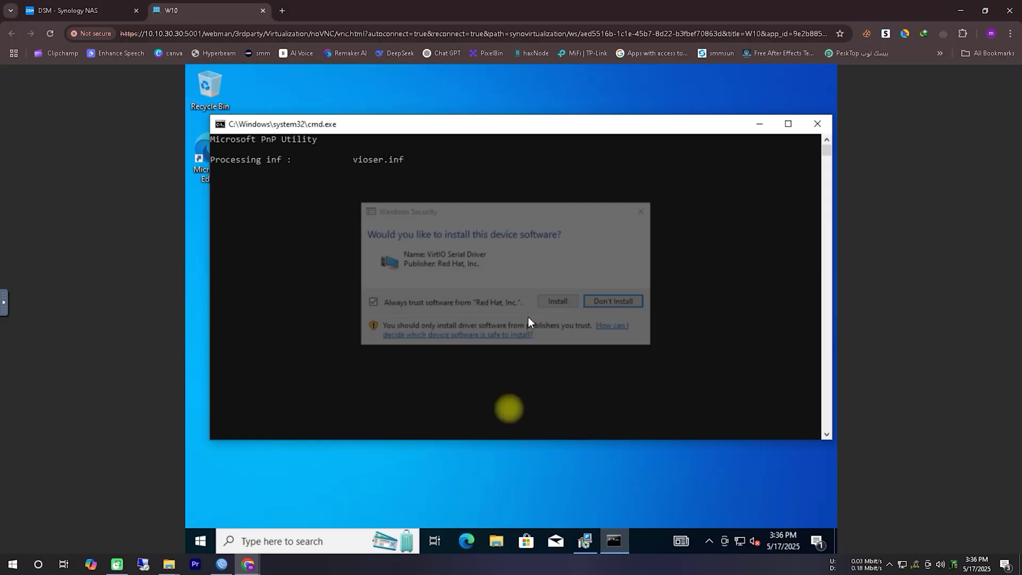
left_click(560, 306)
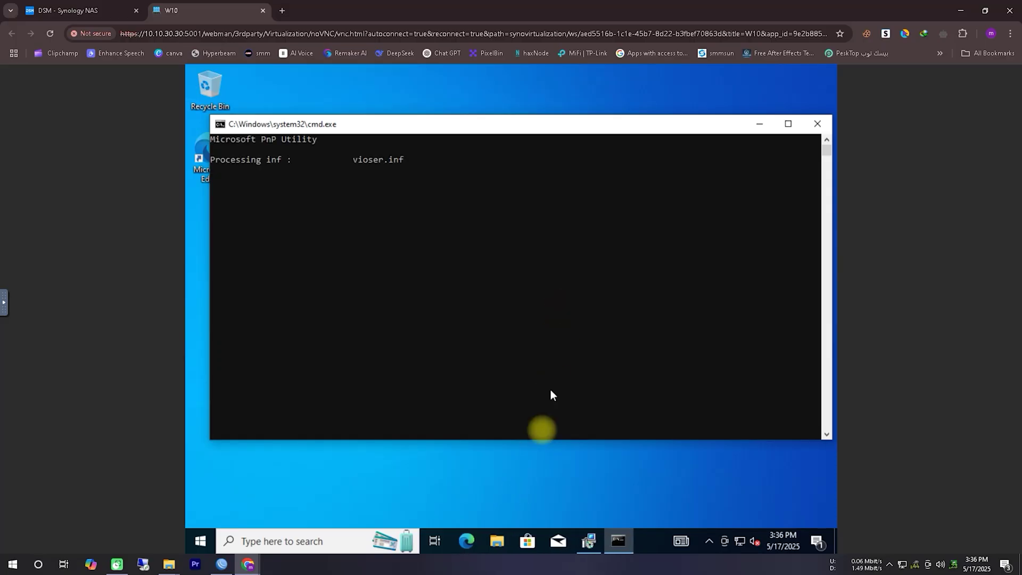
right_click(539, 470)
left_click(573, 449)
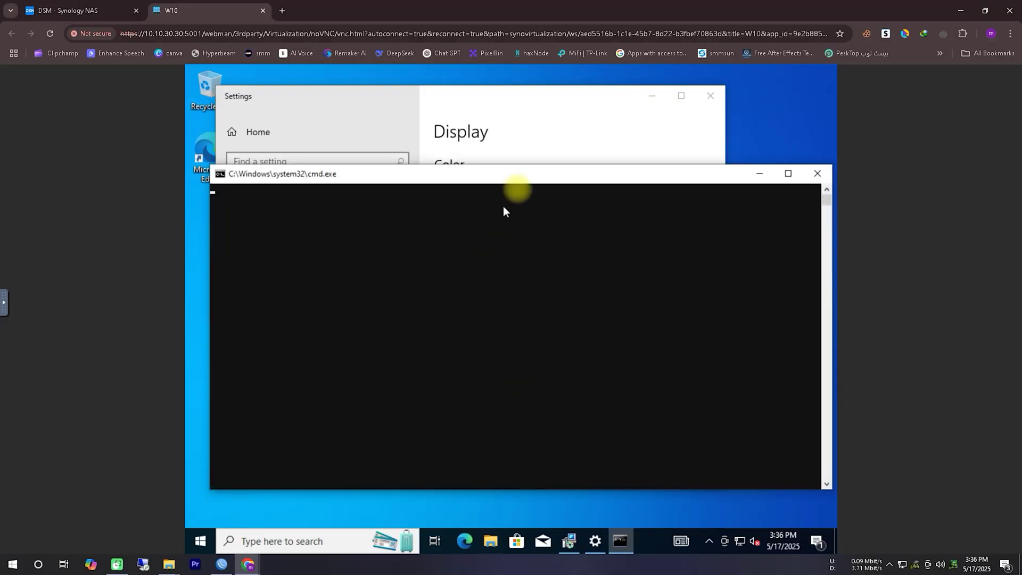
Change the display resolution to 1280 × 1024, then 1280 × 800, keeping each change
left_click(536, 153)
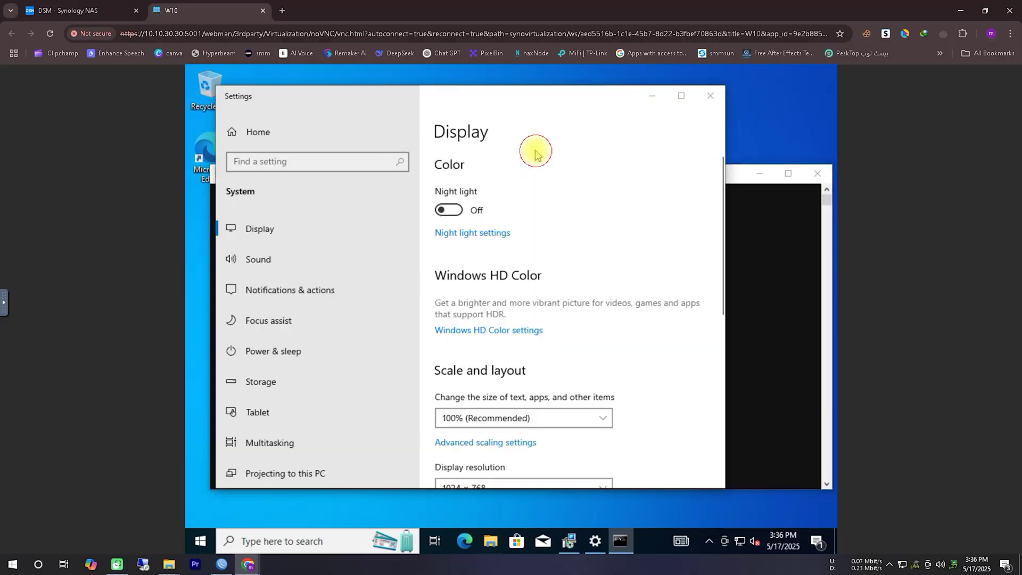
scroll(591, 290, "down", 3)
left_click(568, 305)
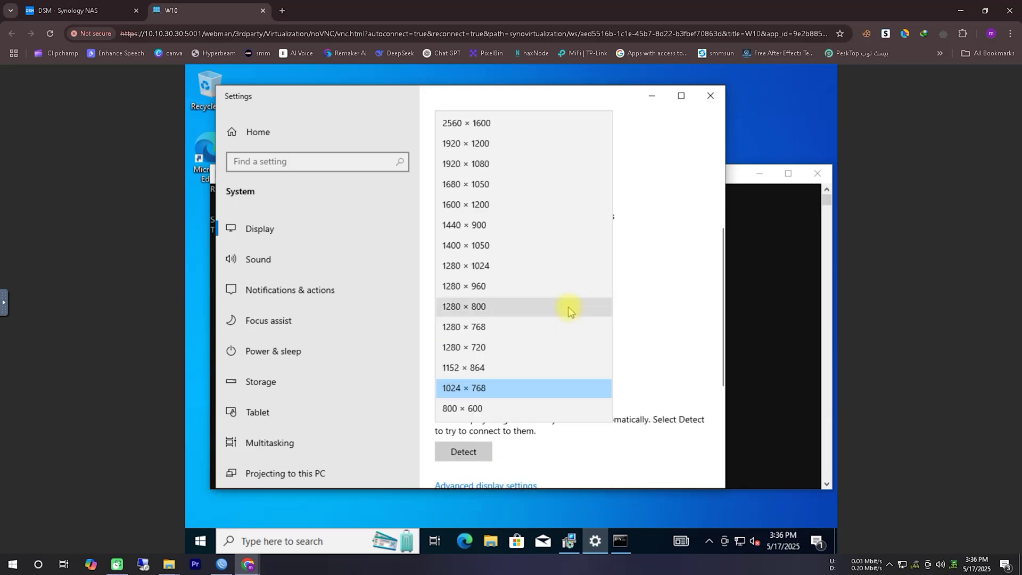
left_click(565, 269)
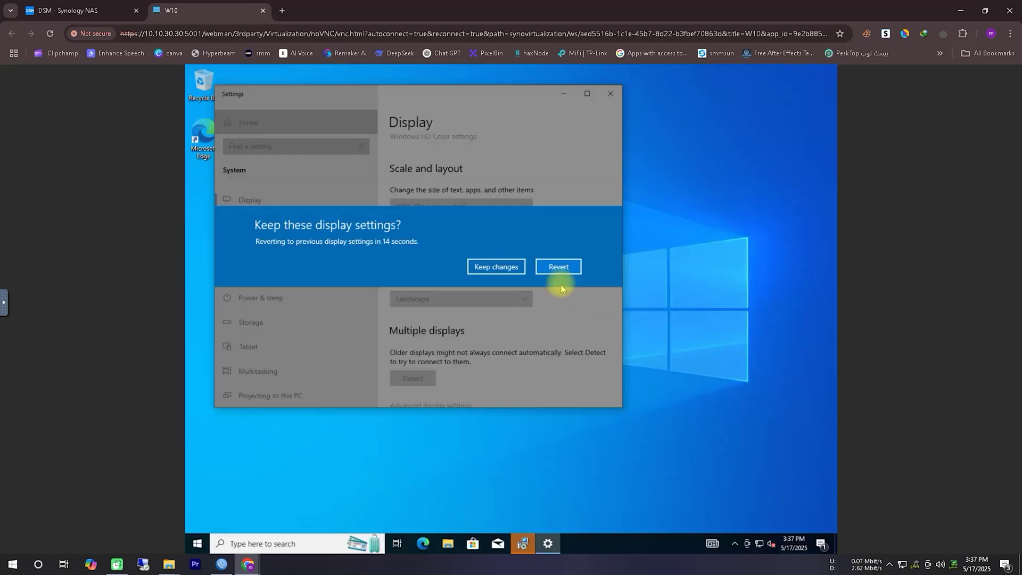
left_click(506, 266)
left_click(510, 266)
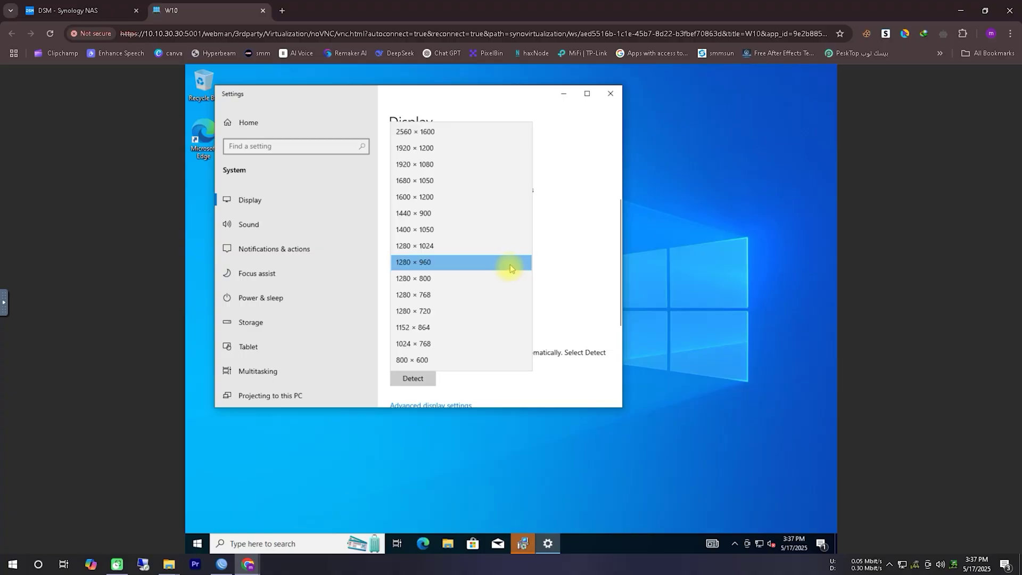
left_click(506, 280)
left_click(500, 303)
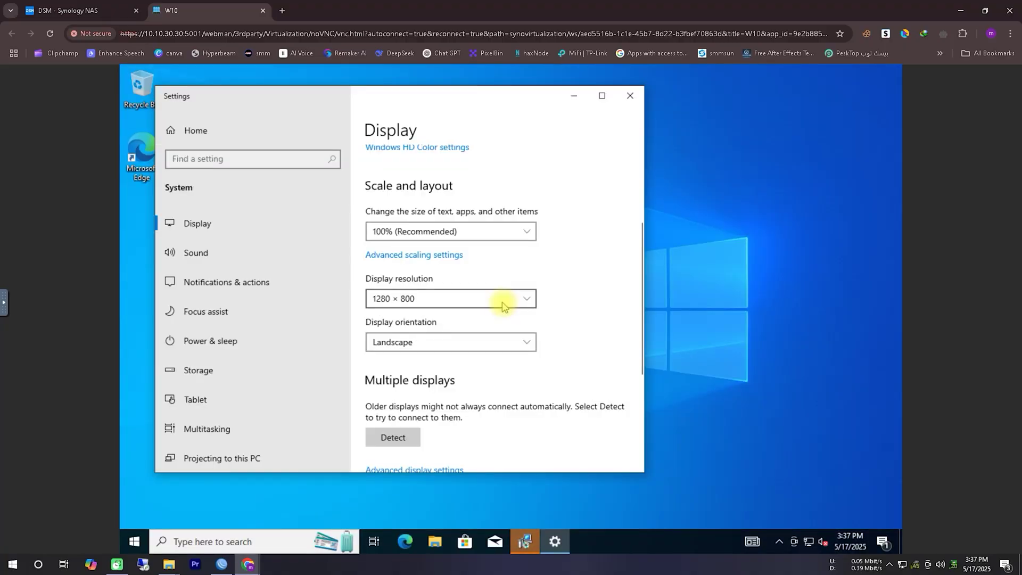
Continue to 1280 × 768 and finally 1280 × 720, keeping each change
left_click(502, 305)
left_click(500, 322)
left_click(498, 317)
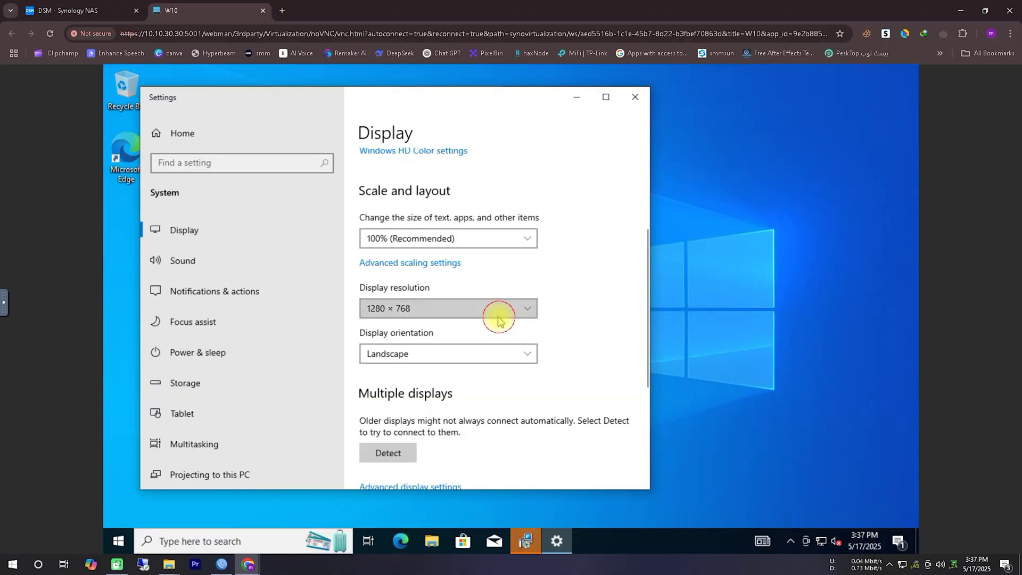
left_click(497, 319)
left_click(490, 347)
left_click(490, 331)
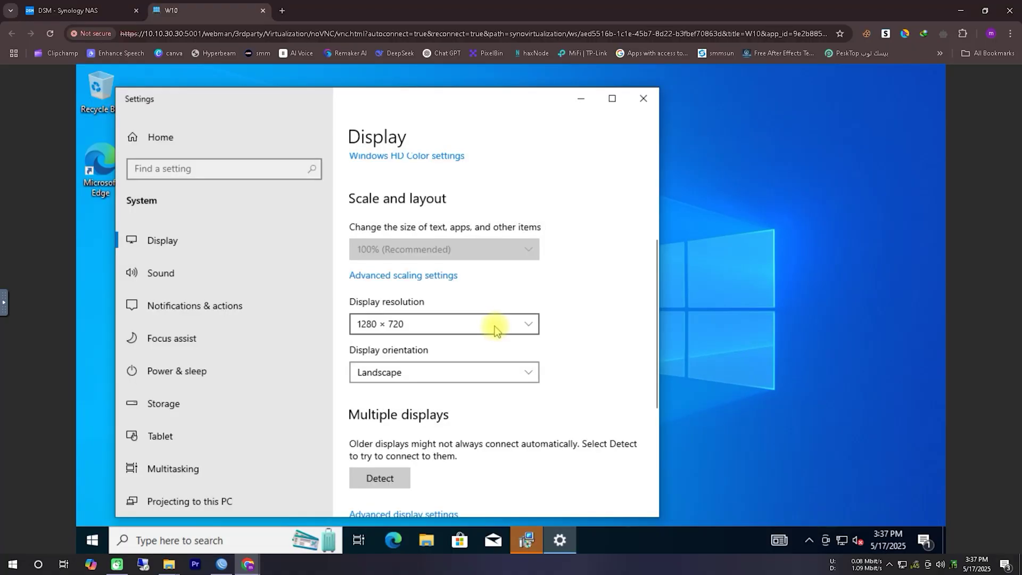
Close Settings and sign back in to Windows after the restart
left_click(643, 97)
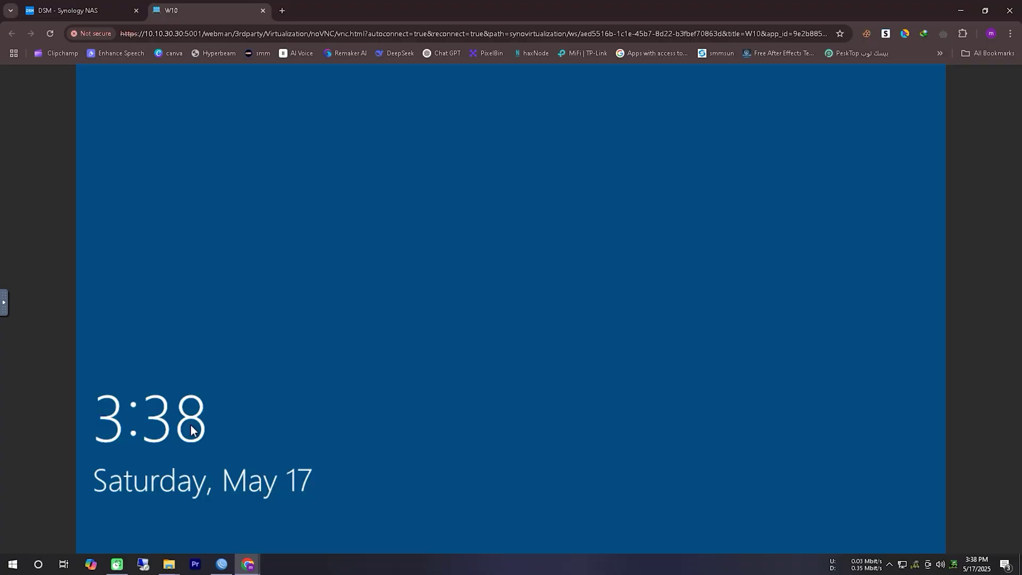
left_click(481, 305)
key("Return")
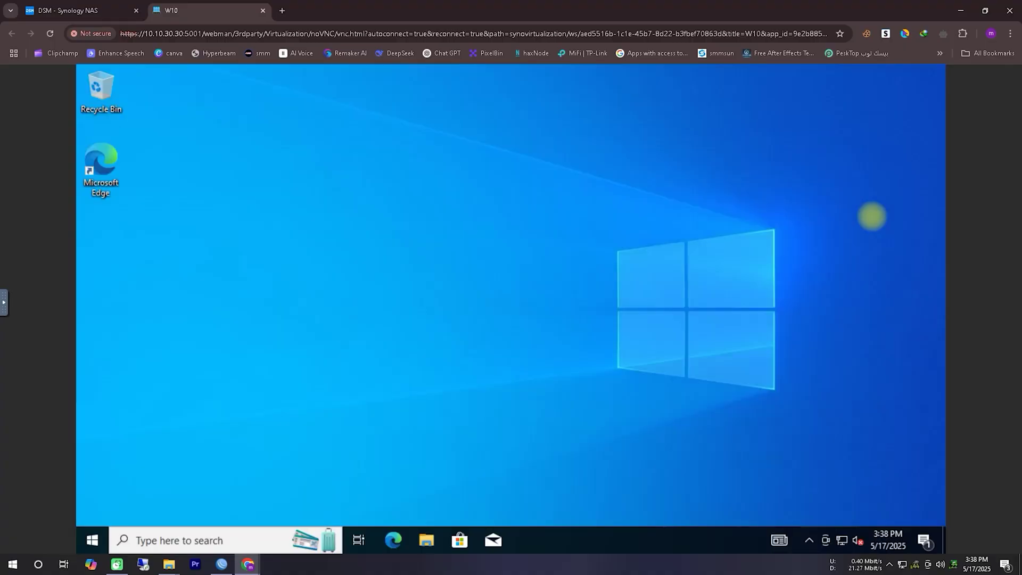
Search the VM's Start menu for 'remote'
left_click(85, 547)
scroll(247, 284, "down", 10)
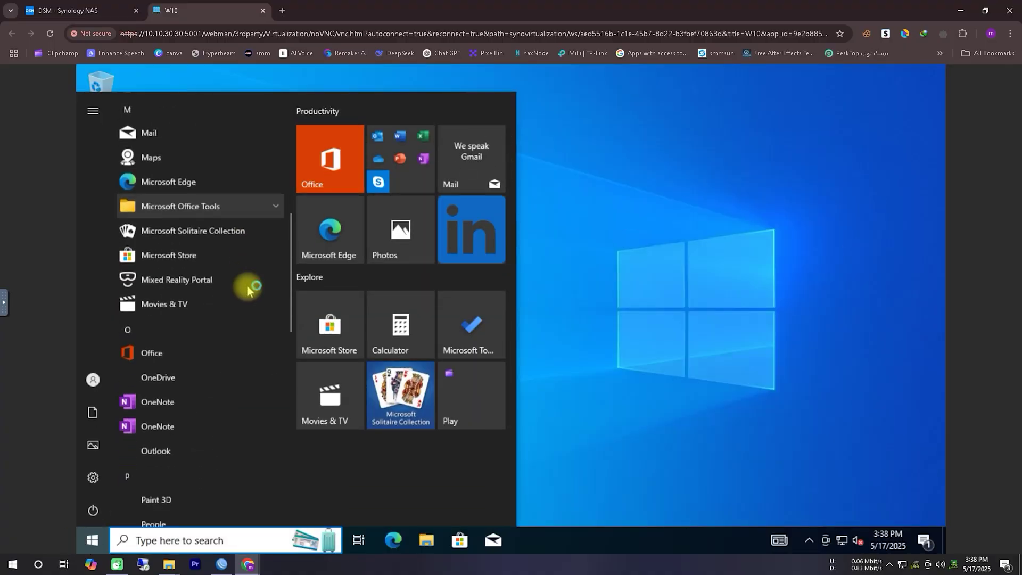
scroll(247, 288, "down", 3)
left_click(137, 539)
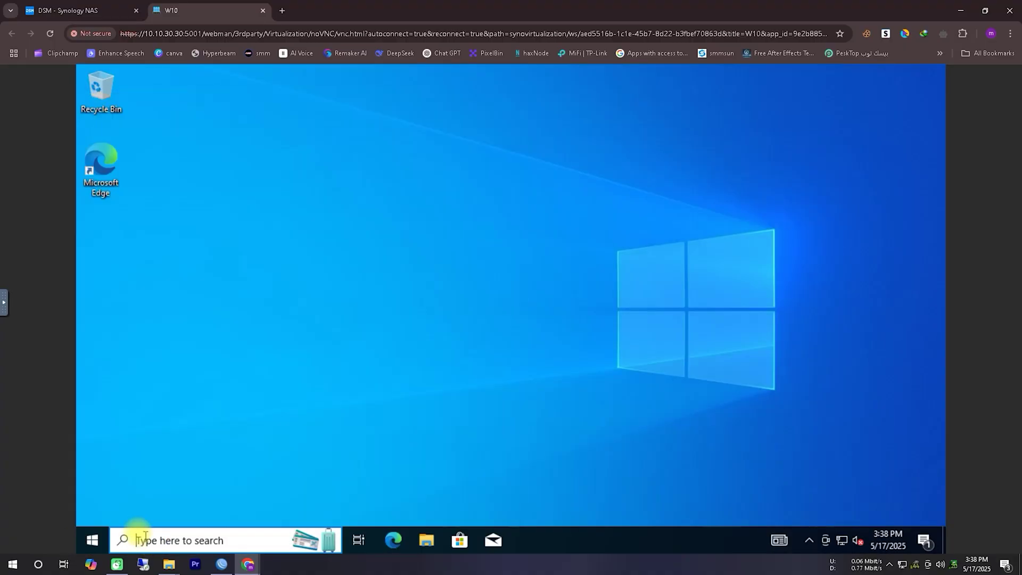
type("remote")
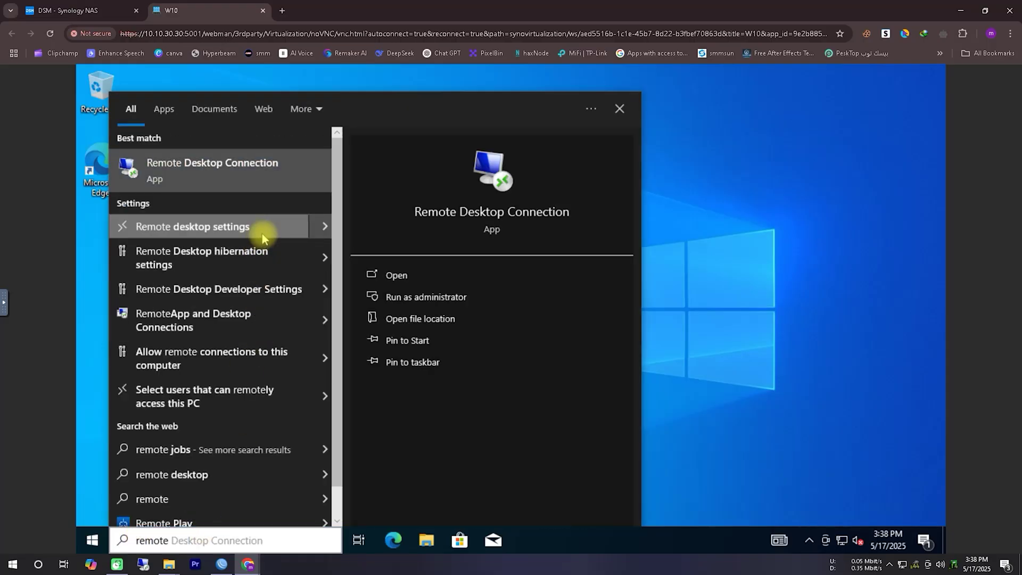
Switch Enable Remote Desktop on, confirm it, and close the Settings window
left_click(261, 238)
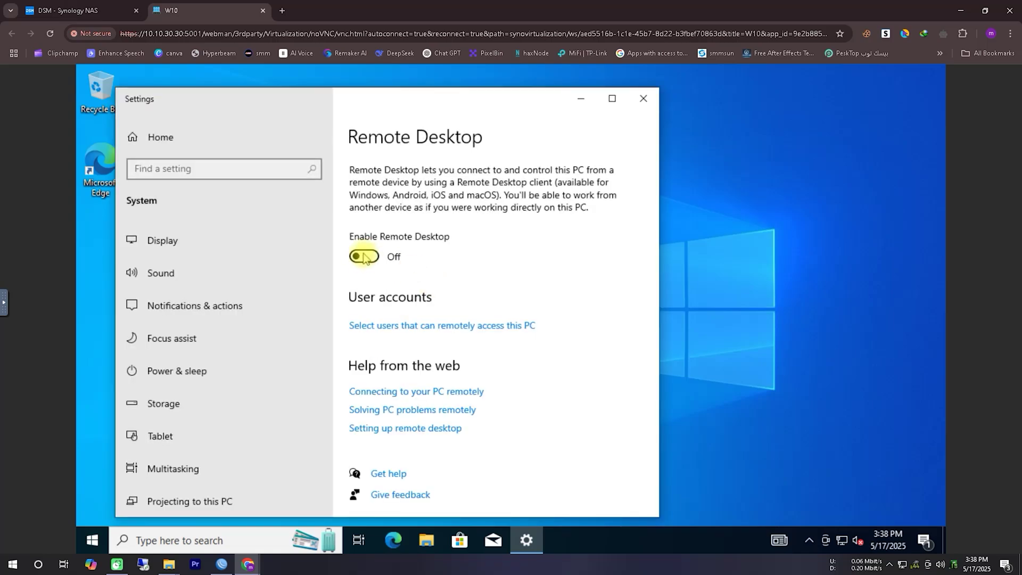
left_click(363, 257)
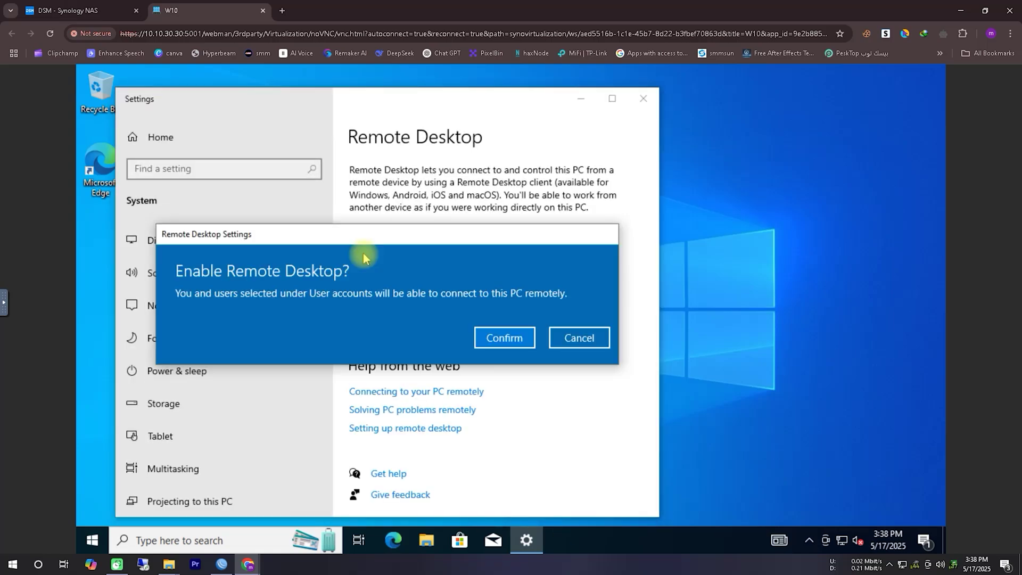
left_click(503, 336)
scroll(546, 317, "down", 5)
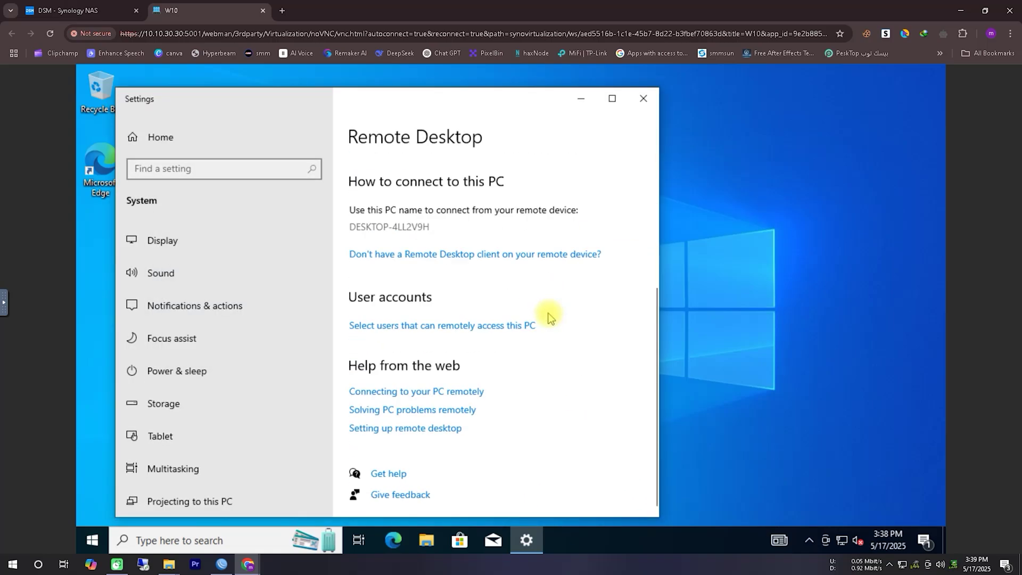
scroll(544, 320, "up", 5)
left_click(641, 102)
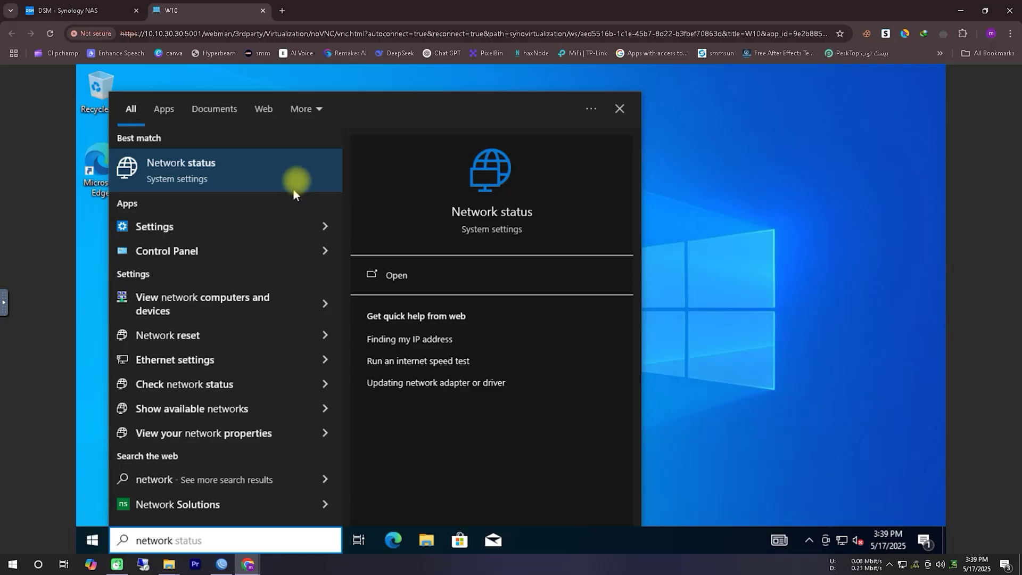
Open the network connection's properties and select the IPv4 address 10.10.30.6
left_click(296, 177)
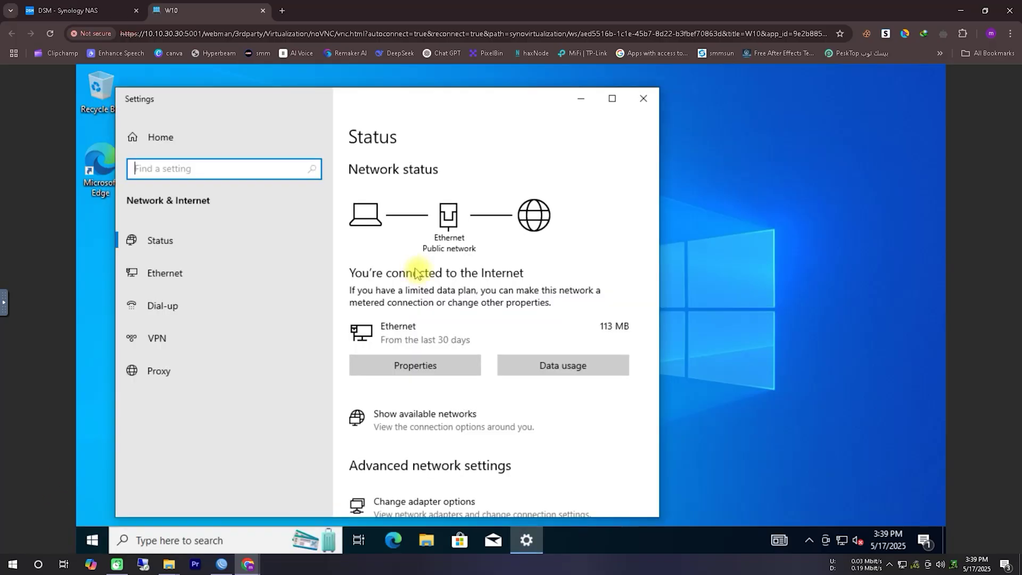
scroll(515, 388, "down", 6)
scroll(516, 315, "up", 5)
scroll(516, 315, "up", 2)
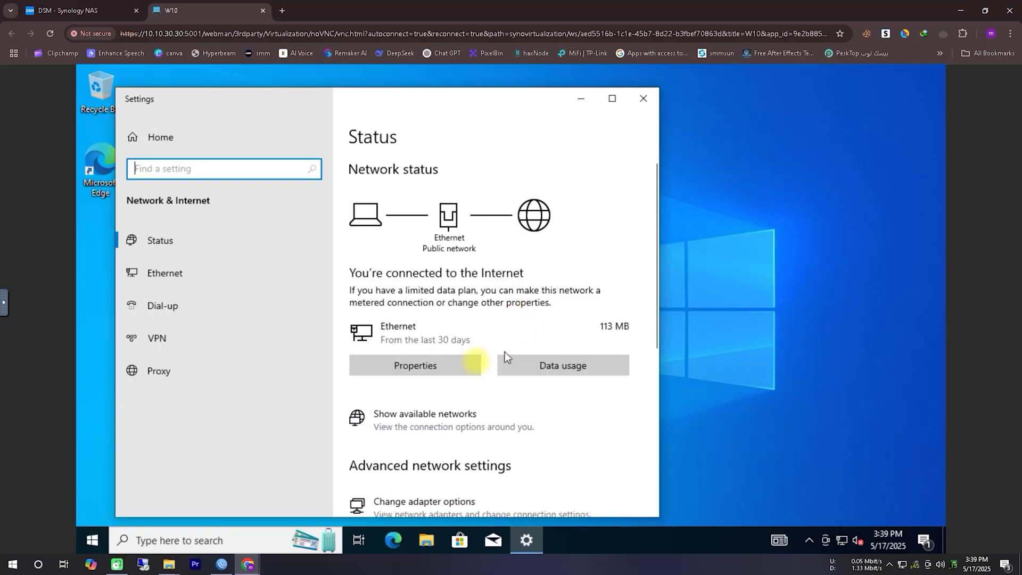
left_click(451, 367)
scroll(452, 366, "down", 4)
scroll(456, 366, "down", 3)
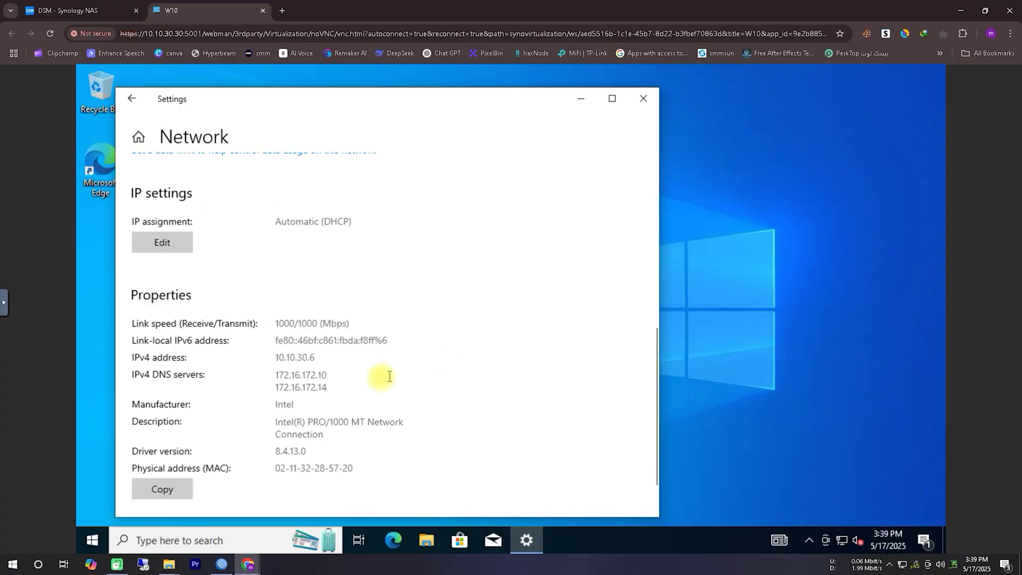
left_click_drag(314, 357, 277, 358)
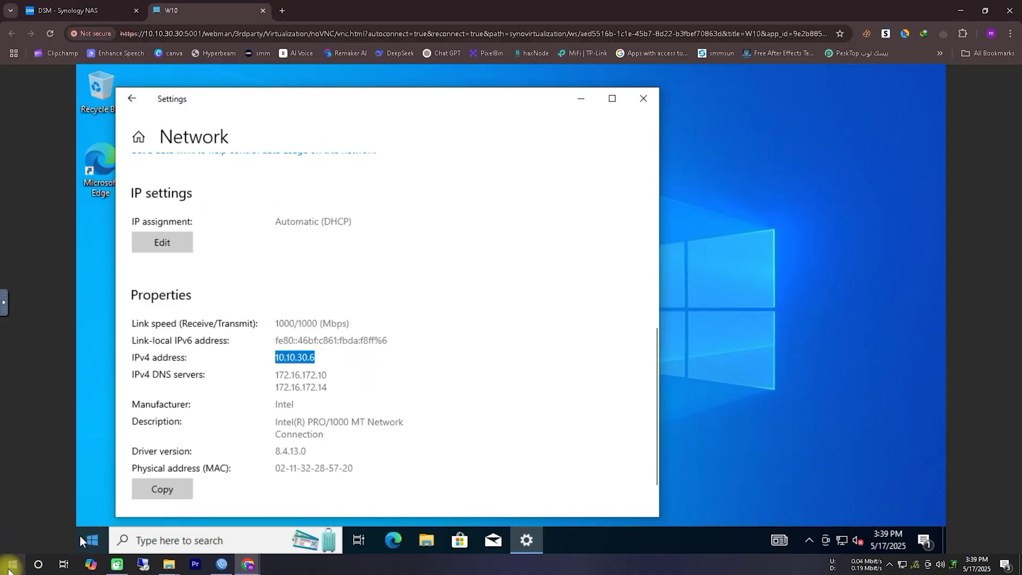
left_click(8, 570)
In Remote Desktop Connection, set the computer to 10.10.30.6 and connect
left_click(76, 456)
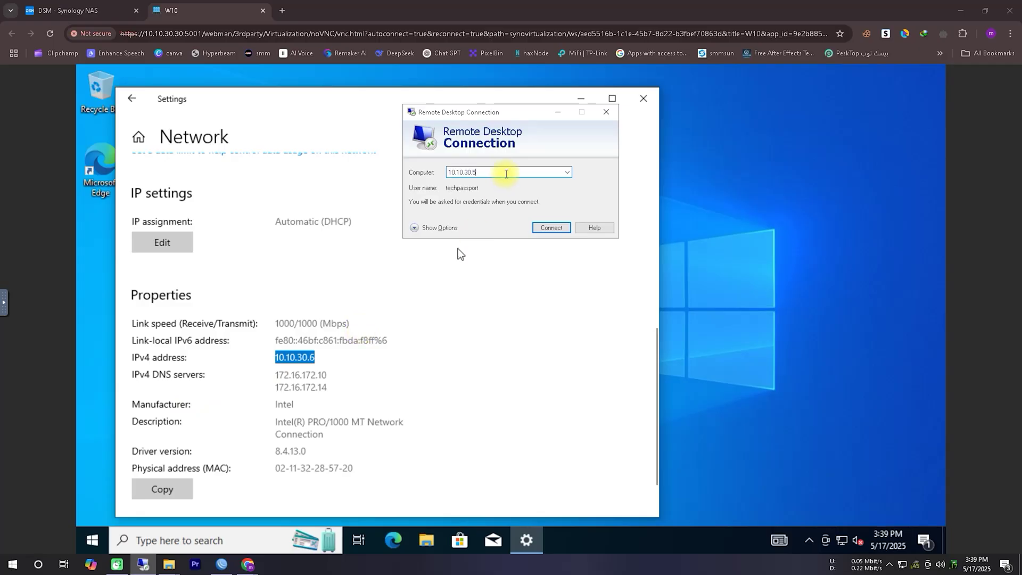
key("BackSpace")
type("6")
left_click(548, 229)
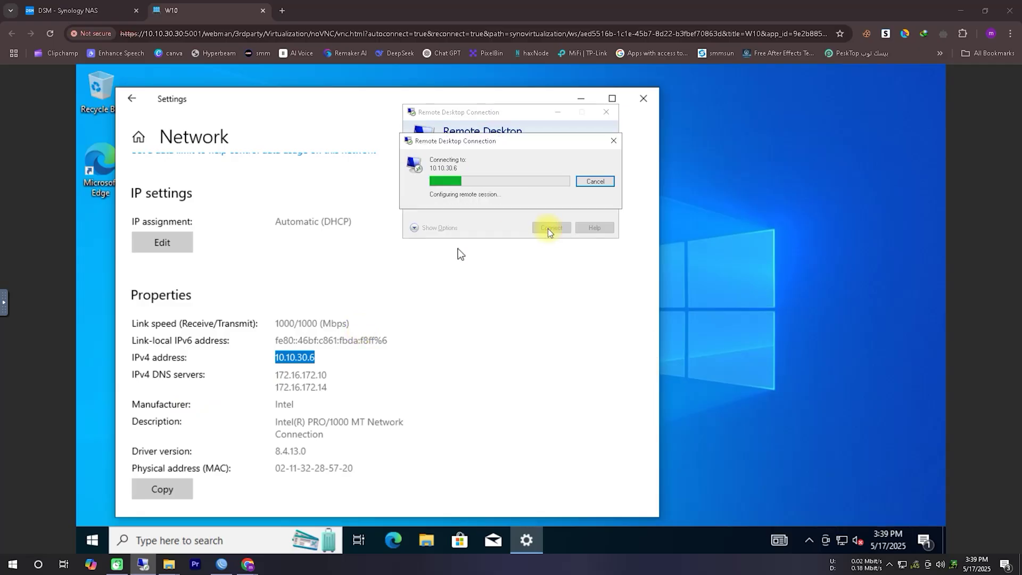
Sign in with the VM account's username and password, then close the session's Settings window
type("techpassport")
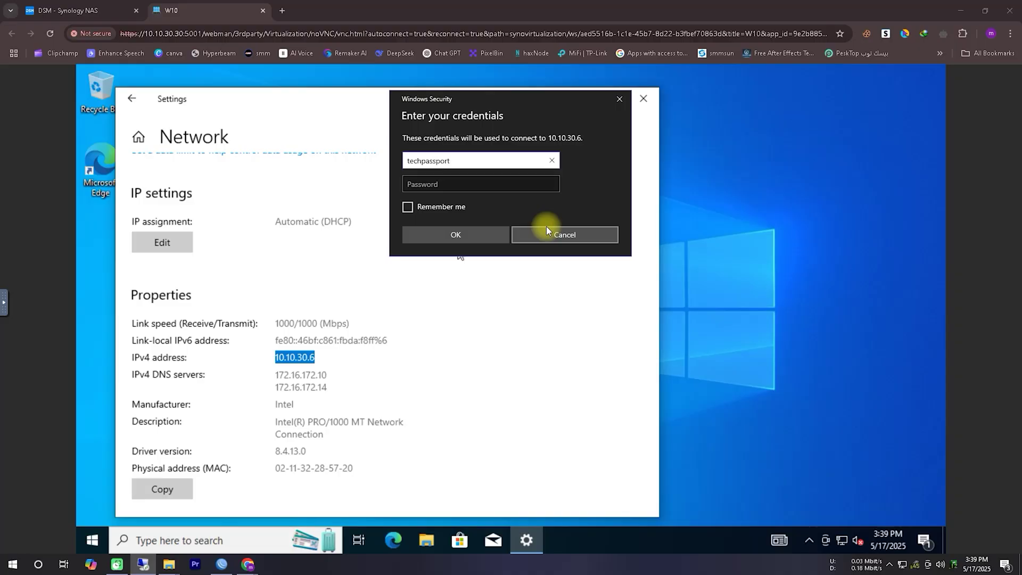
key("Tab")
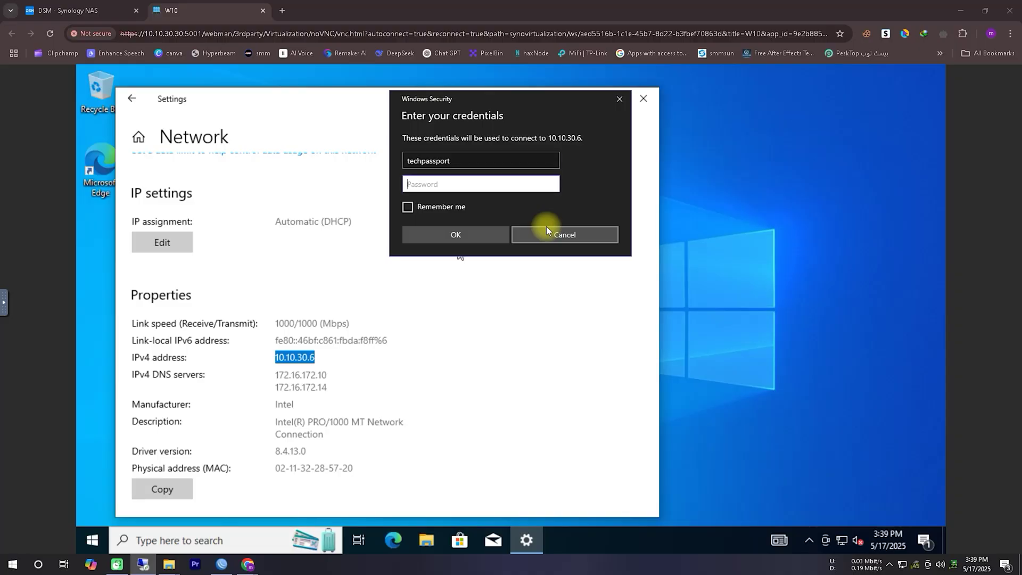
type("•••••••")
key("Return")
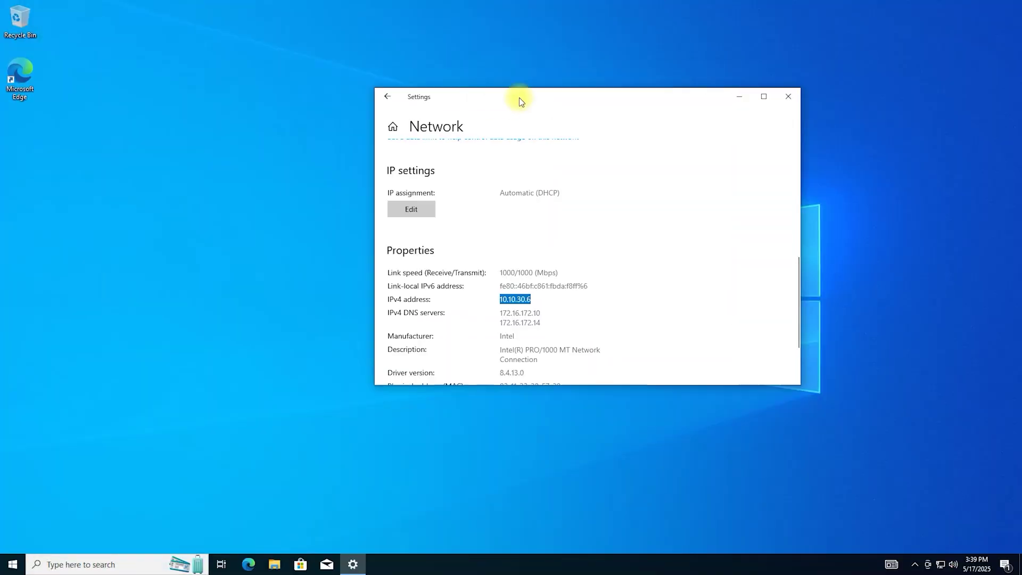
key("alt+F4")
In the remote session, open This PC's Properties to show the system information
right_click(366, 223)
left_click(392, 254)
left_click(12, 564)
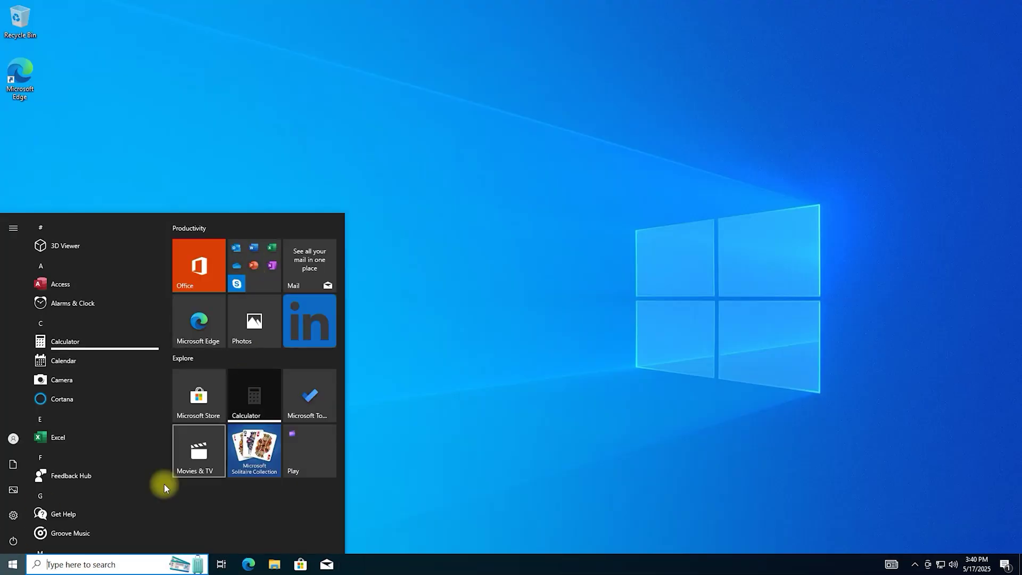
left_click(13, 517)
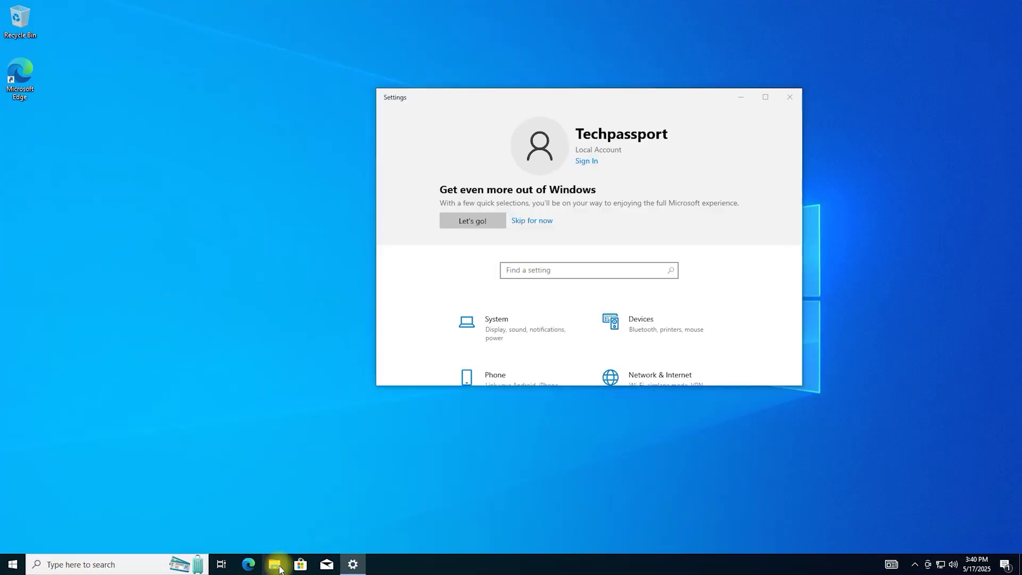
left_click(275, 565)
left_click(253, 288)
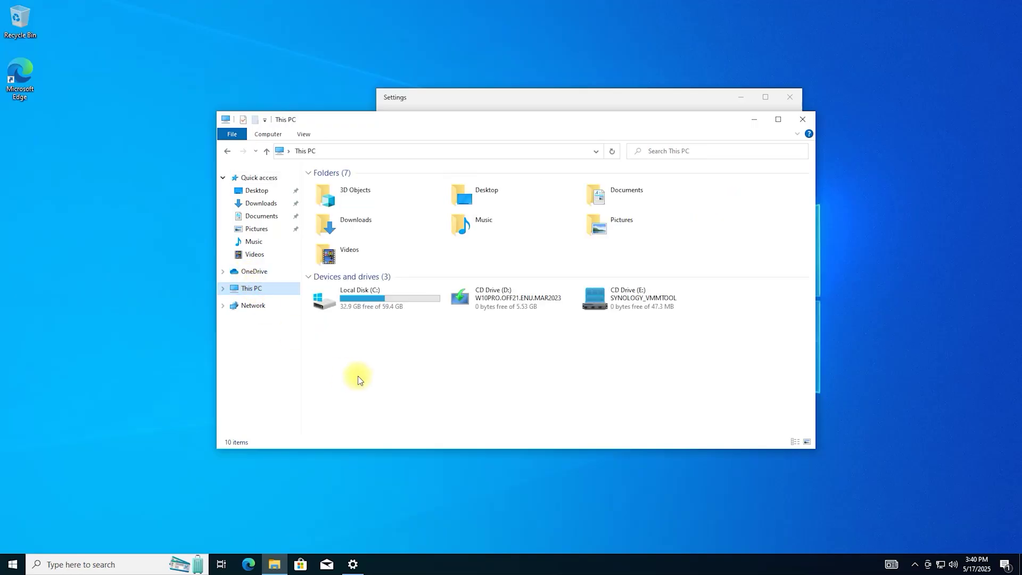
right_click(353, 378)
left_click(377, 463)
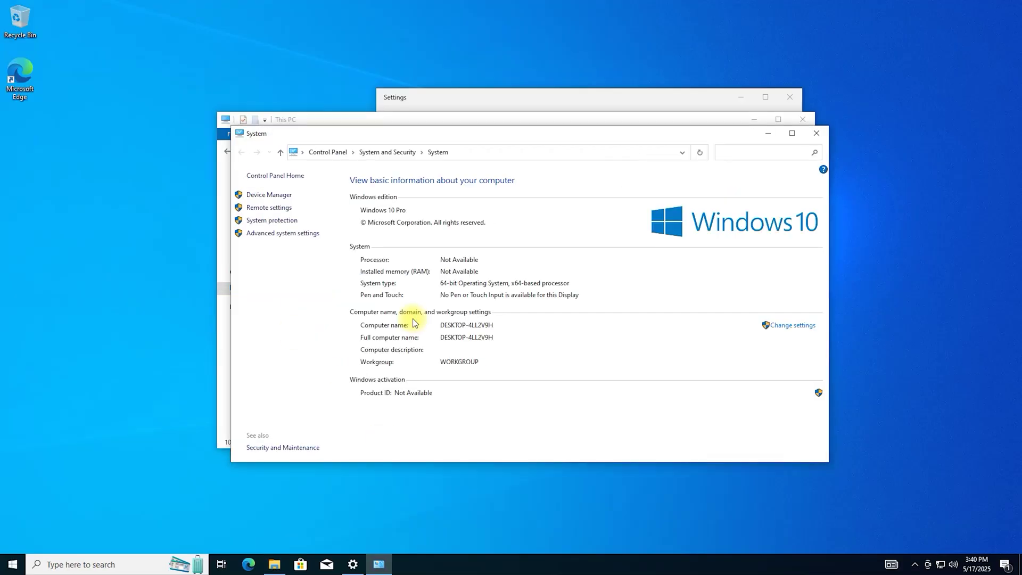
Set Performance visual effects to Adjust for best performance and close System Properties
left_click(278, 234)
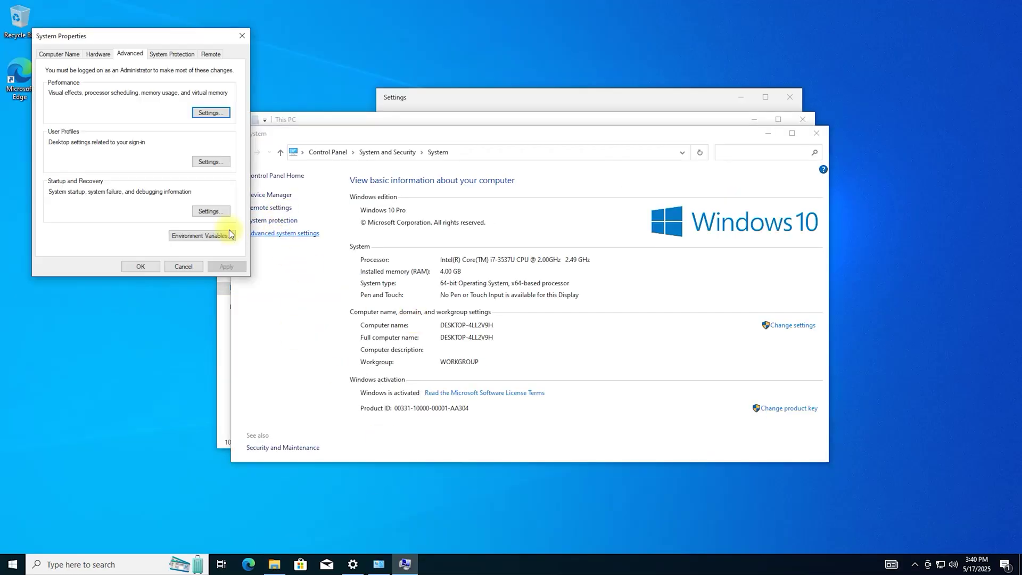
left_click(215, 116)
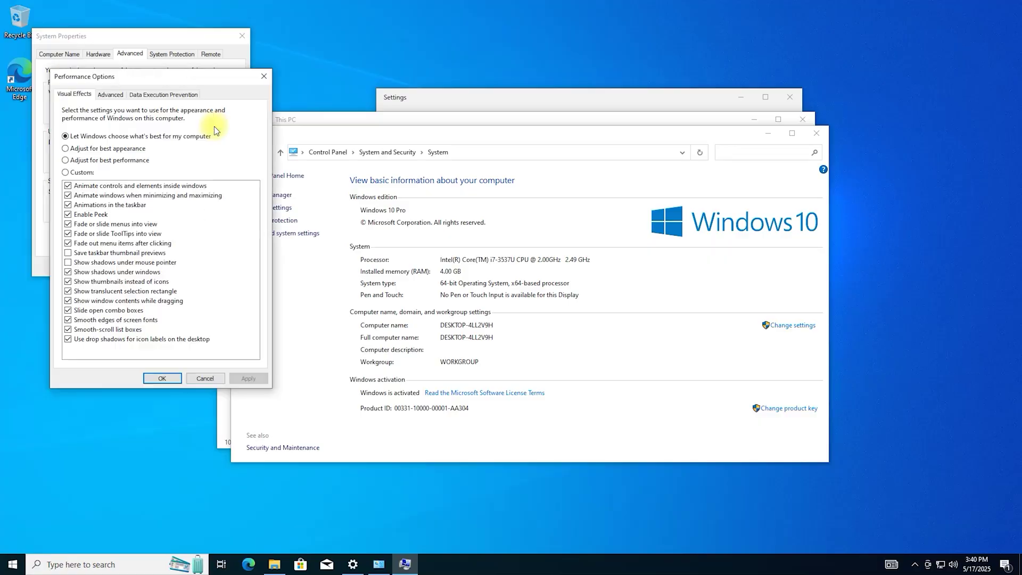
left_click(162, 377)
left_click(147, 264)
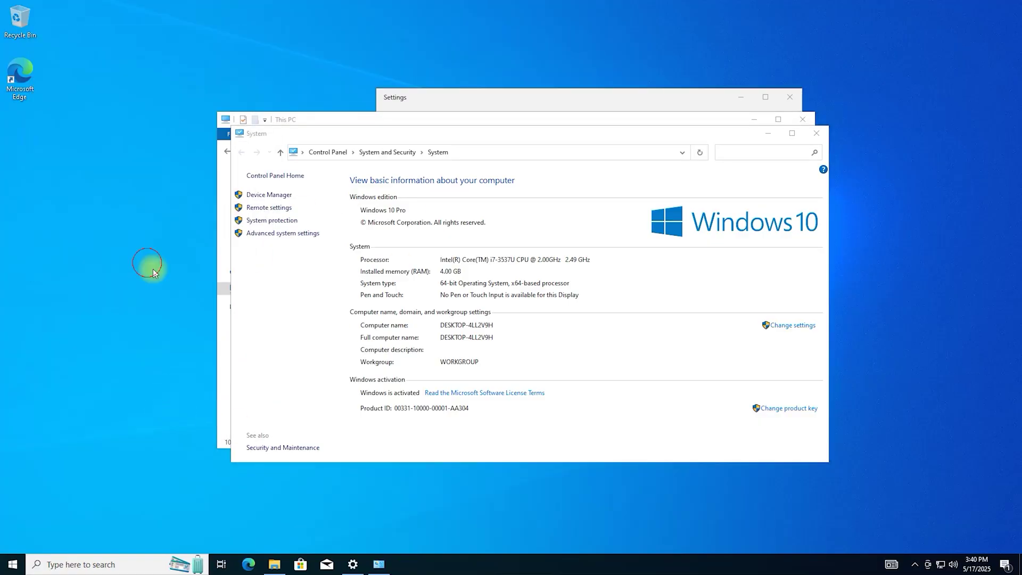
Leave full screen to check the DSM - Synology NAS page, then return to the session
left_click(627, 7)
left_click(646, 27)
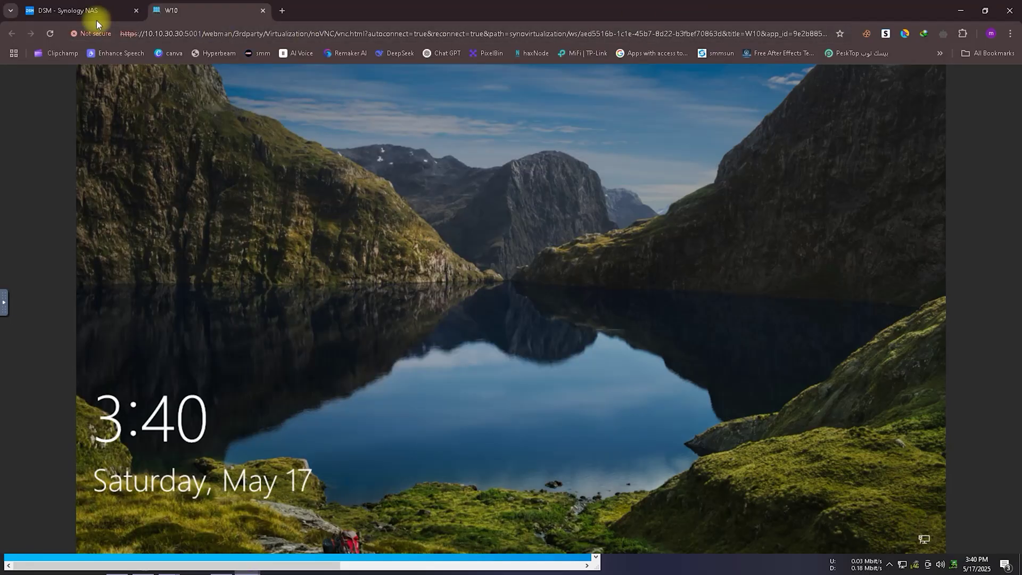
left_click(95, 15)
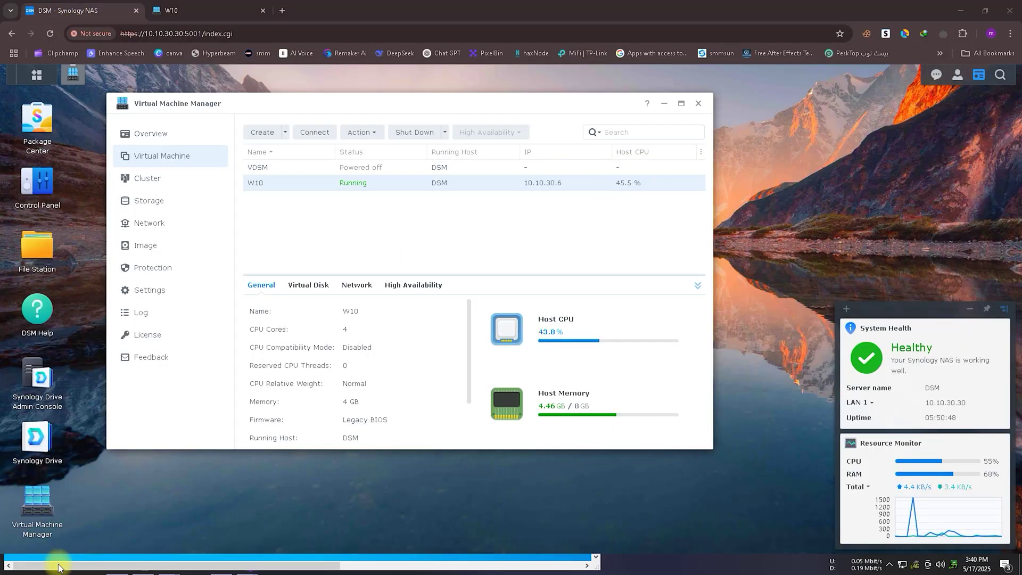
left_click(580, 564)
Return the remote session to full screen and close the System, This PC and Settings windows
double_click(494, 16)
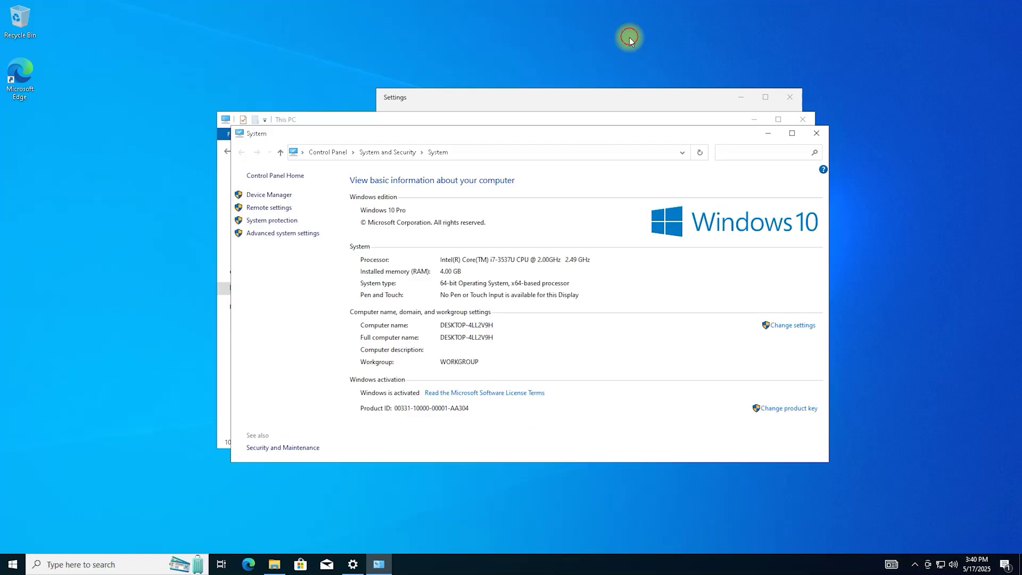
left_click(815, 134)
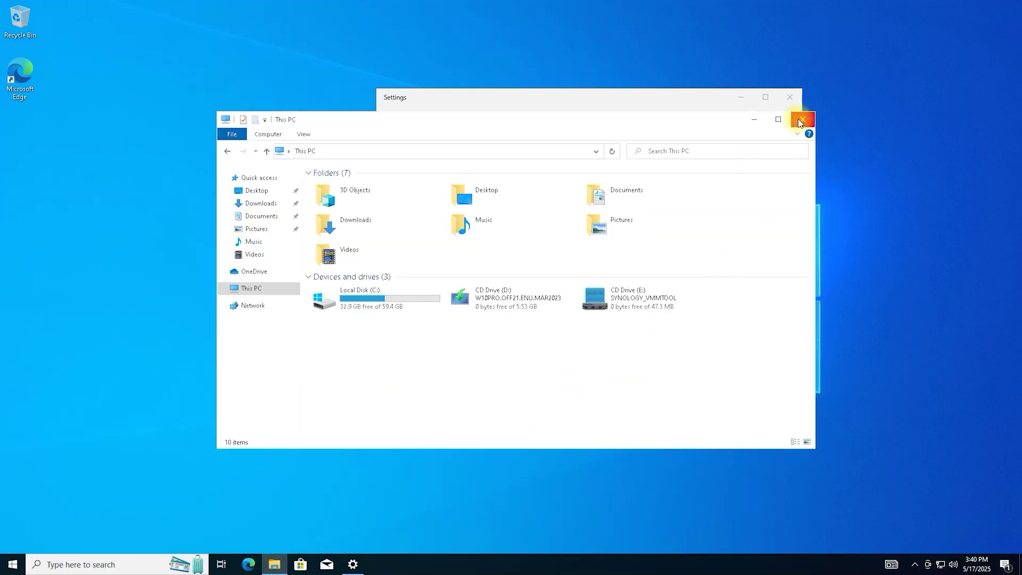
left_click(800, 121)
left_click(788, 98)
Complete Edge's first-run setup without signing in or importing data, then close Edge
left_click(248, 563)
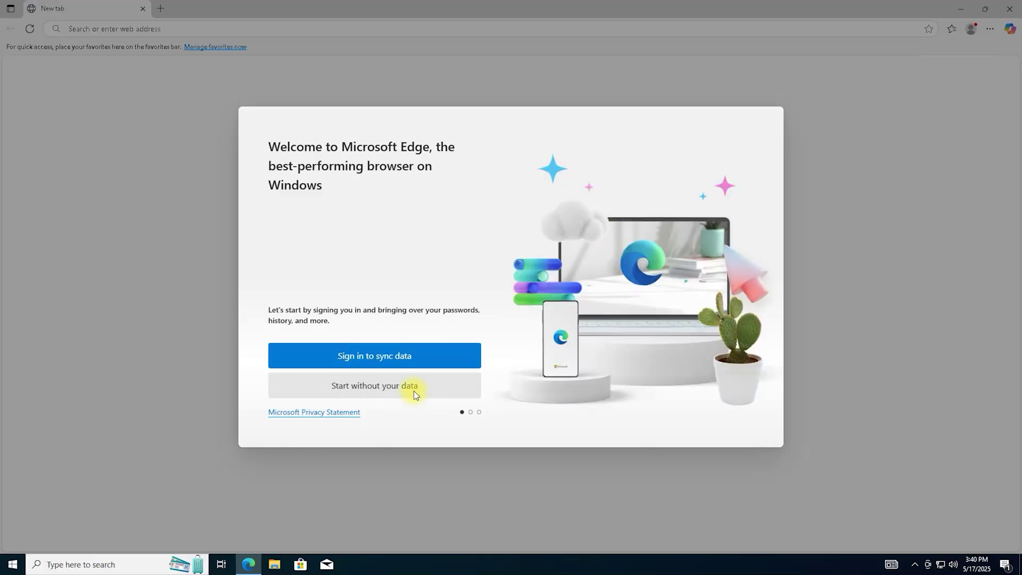
left_click(416, 394)
left_click(411, 388)
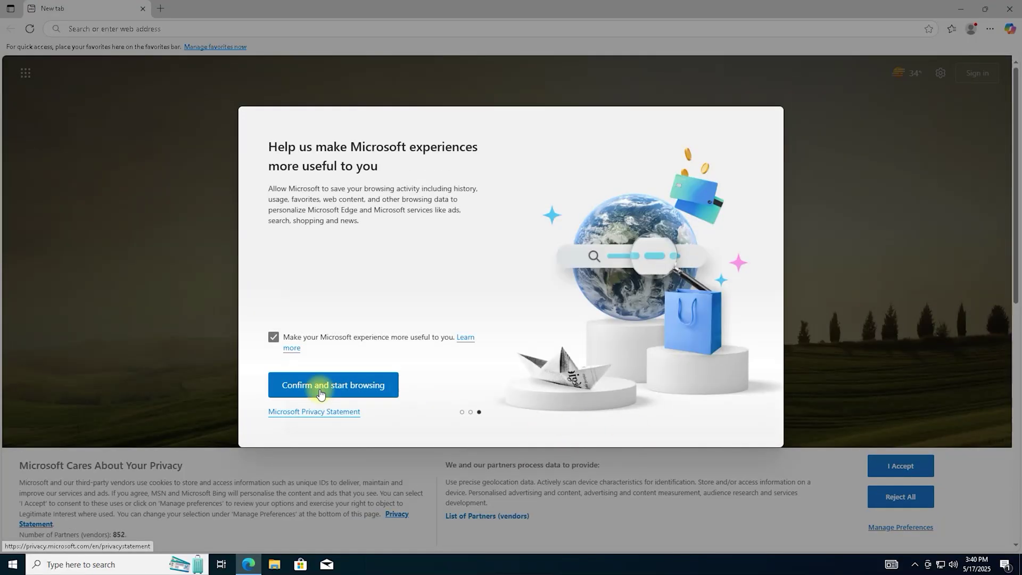
left_click(320, 391)
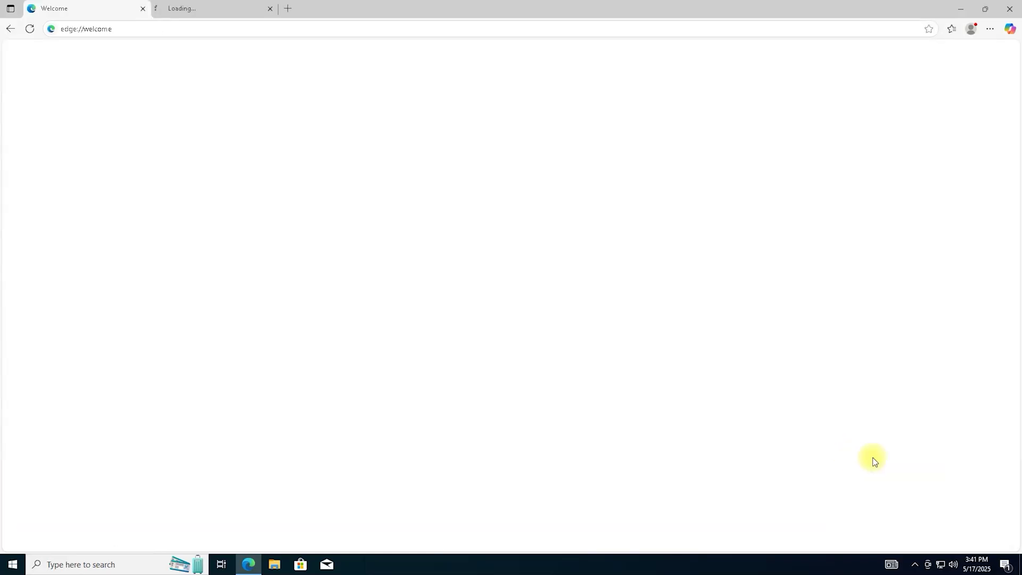
left_click(142, 9)
left_click(158, 8)
left_click(142, 9)
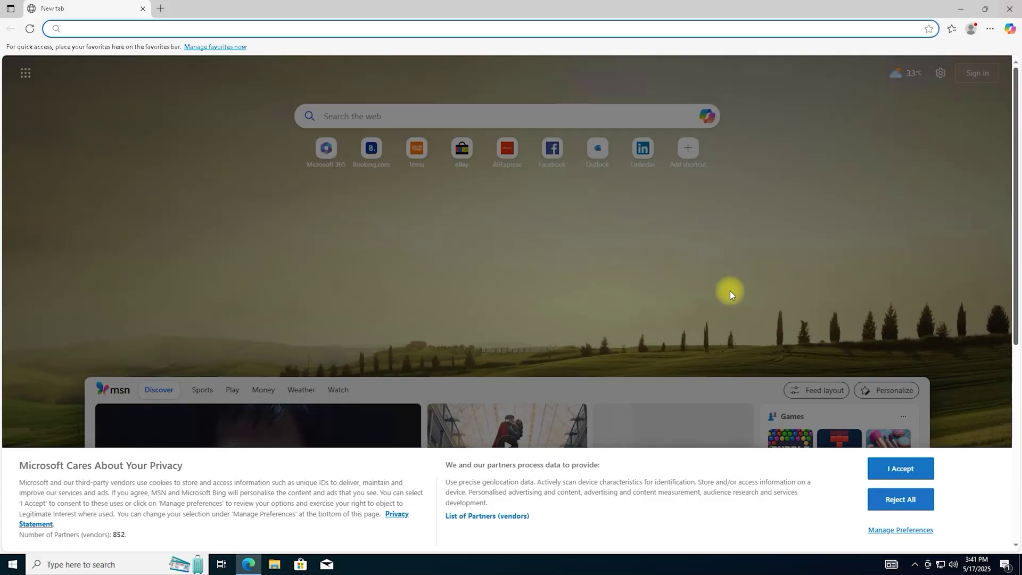
key("alt+F4")
Open This PC's About page, select the 4.00 GB RAM and DESKTOP-4LL2V9H values, and scroll down
right_click(382, 265)
left_click(423, 296)
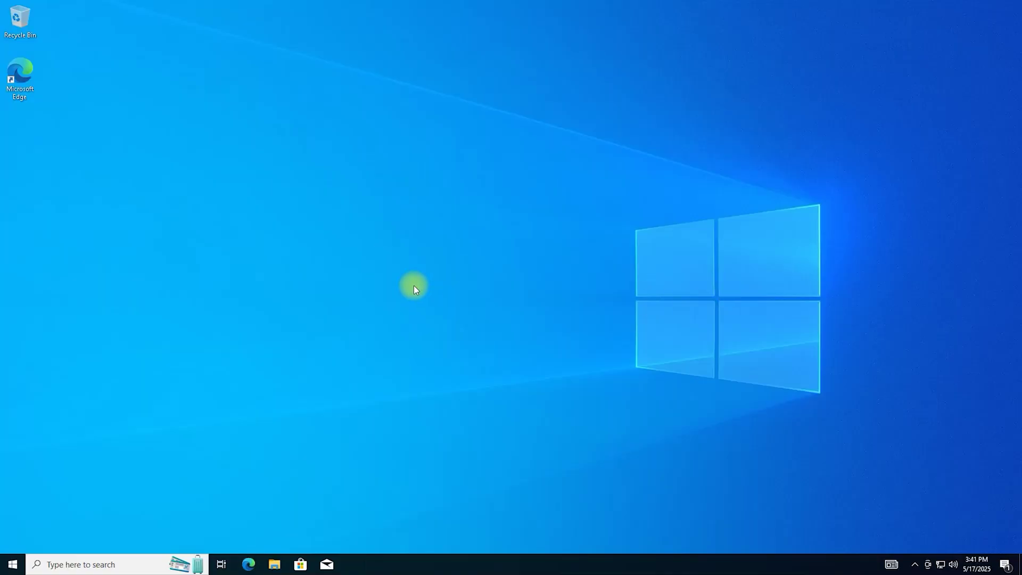
left_click(269, 567)
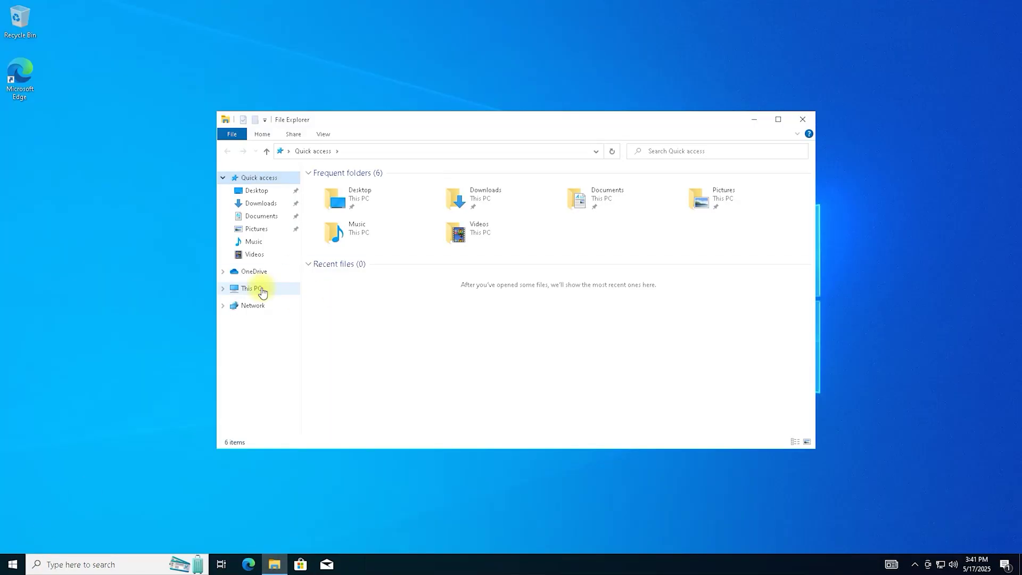
right_click(256, 289)
left_click(308, 422)
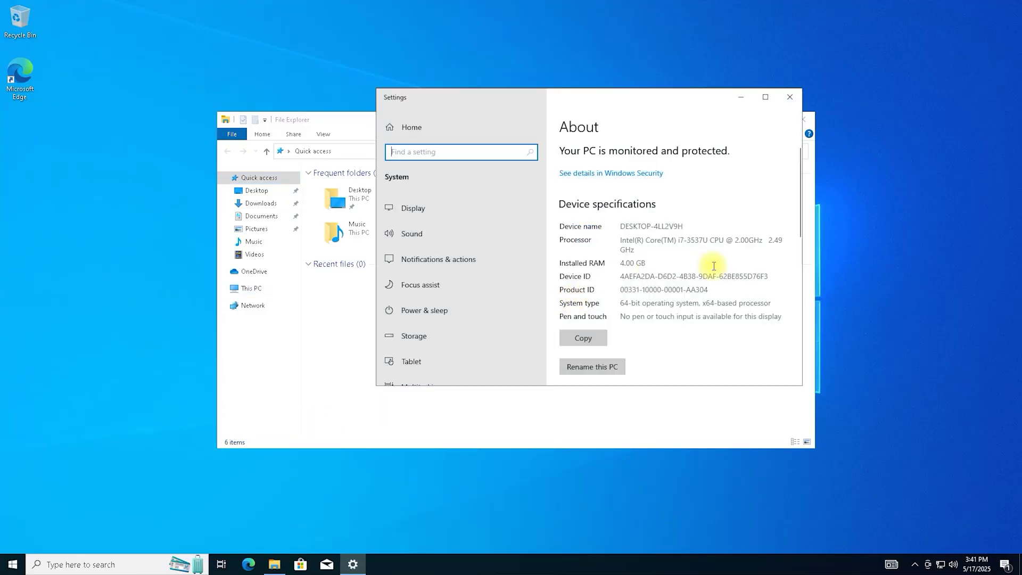
left_click(670, 263)
triple_click(650, 263)
triple_click(682, 226)
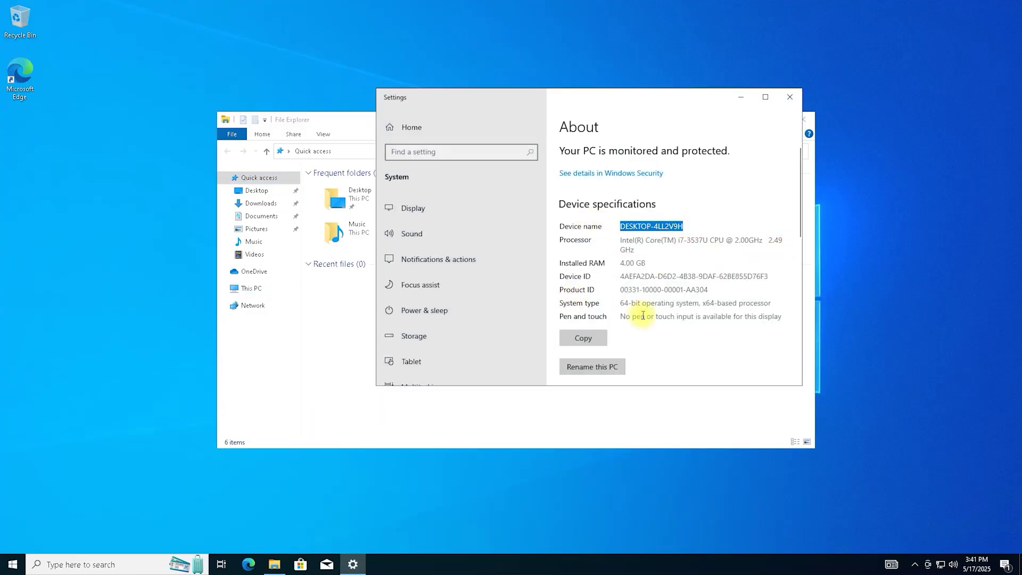
scroll(703, 325, "down", 4)
scroll(703, 325, "down", 3)
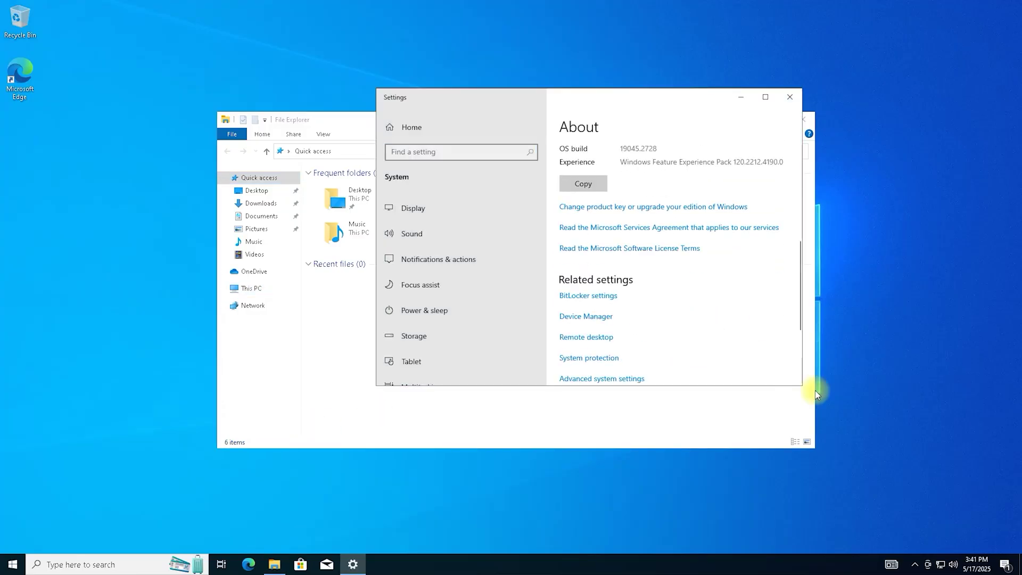